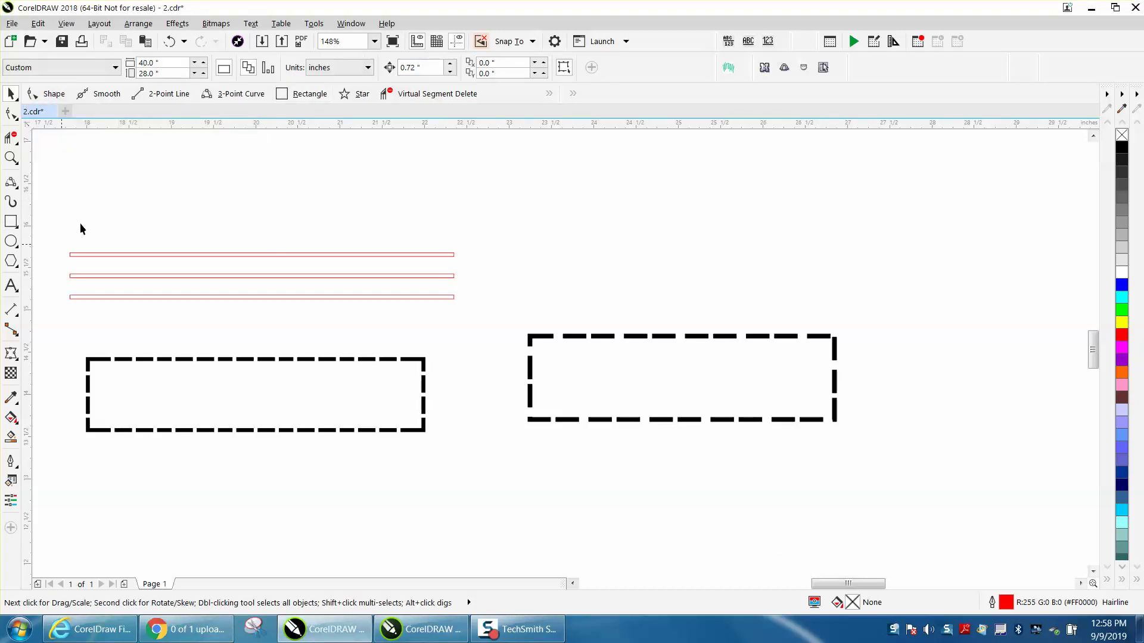
Select the right 4 pt dashed rectangle and zoom in around it to inspect its corners.
click(654, 337)
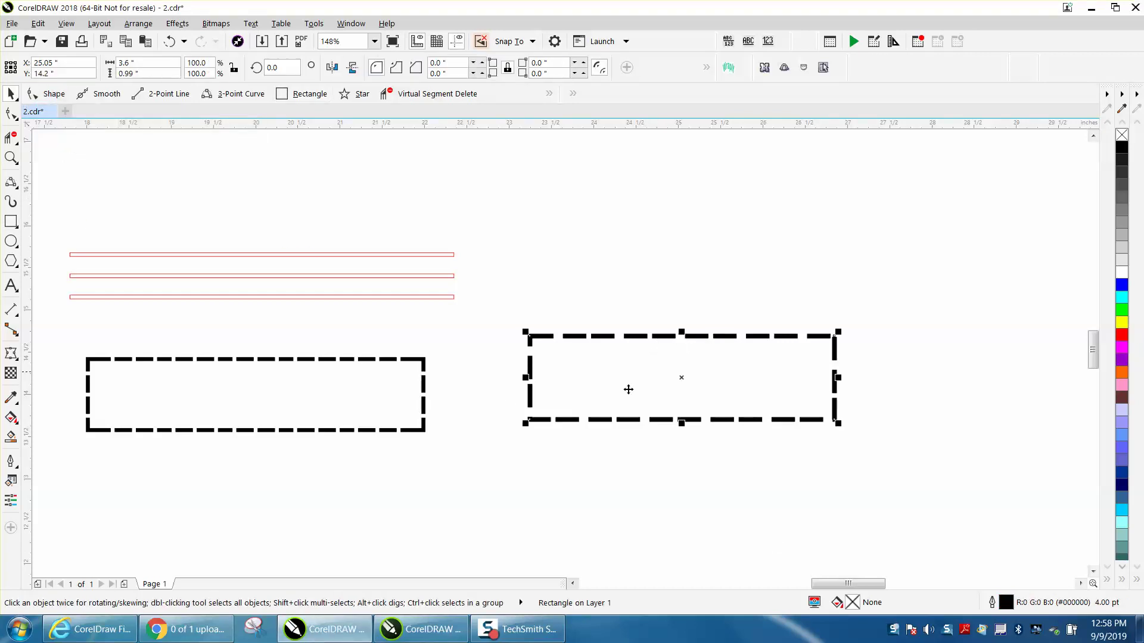
click(20, 160)
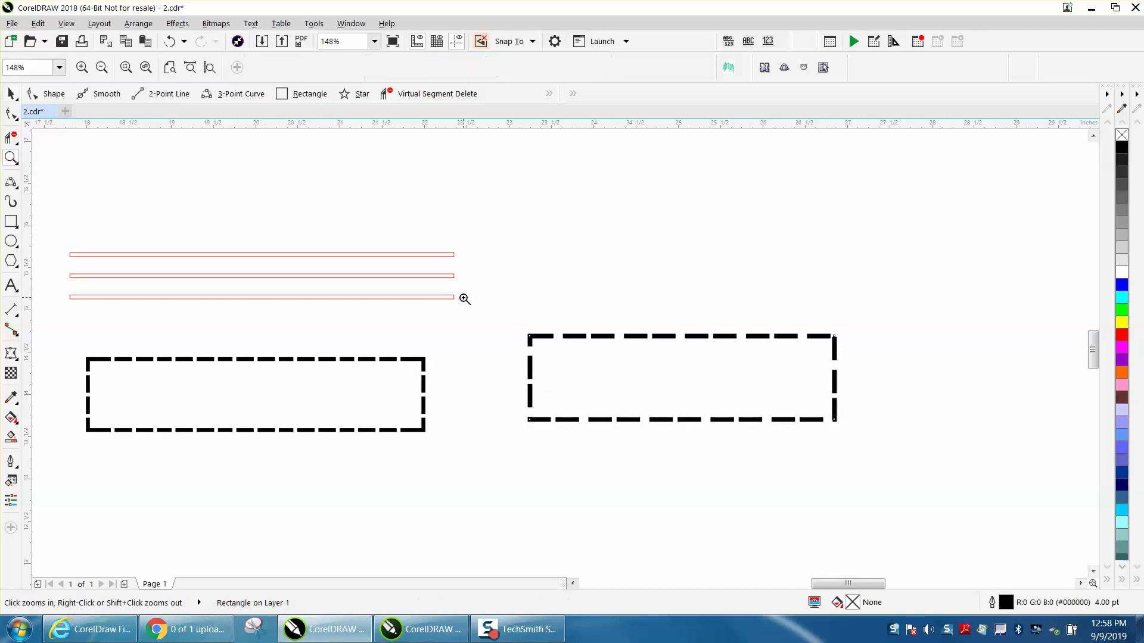
drag(476, 313, 919, 484)
key(space)
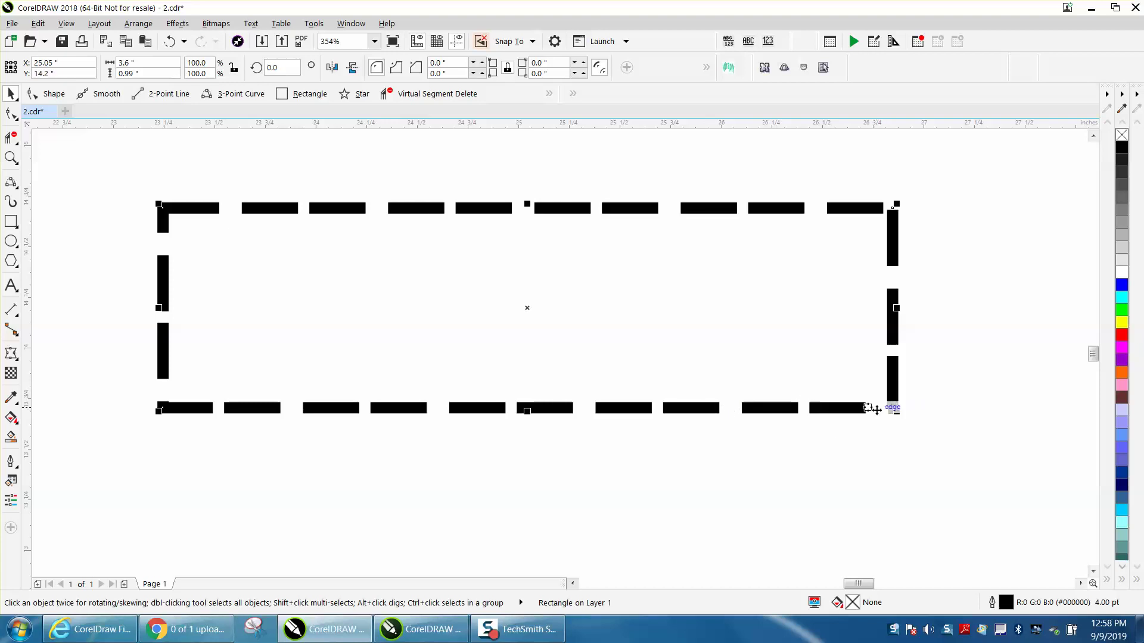
Turn on dash corner alignment for the right rectangle in Object Properties, then zoom back out.
click(343, 25)
mouse_move(389, 189)
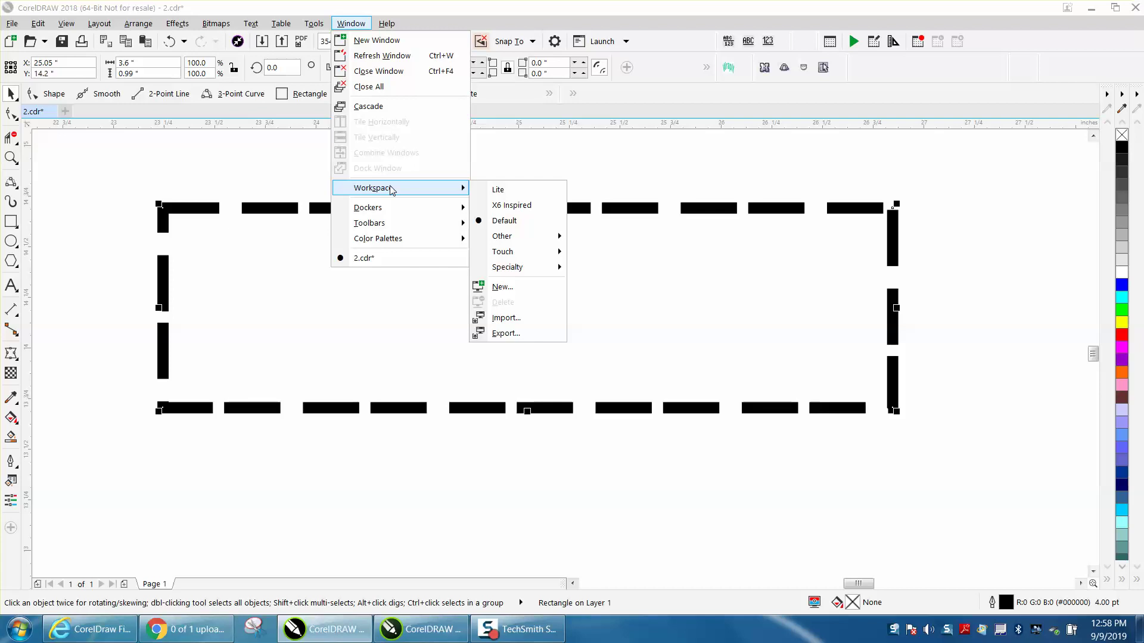
mouse_move(379, 209)
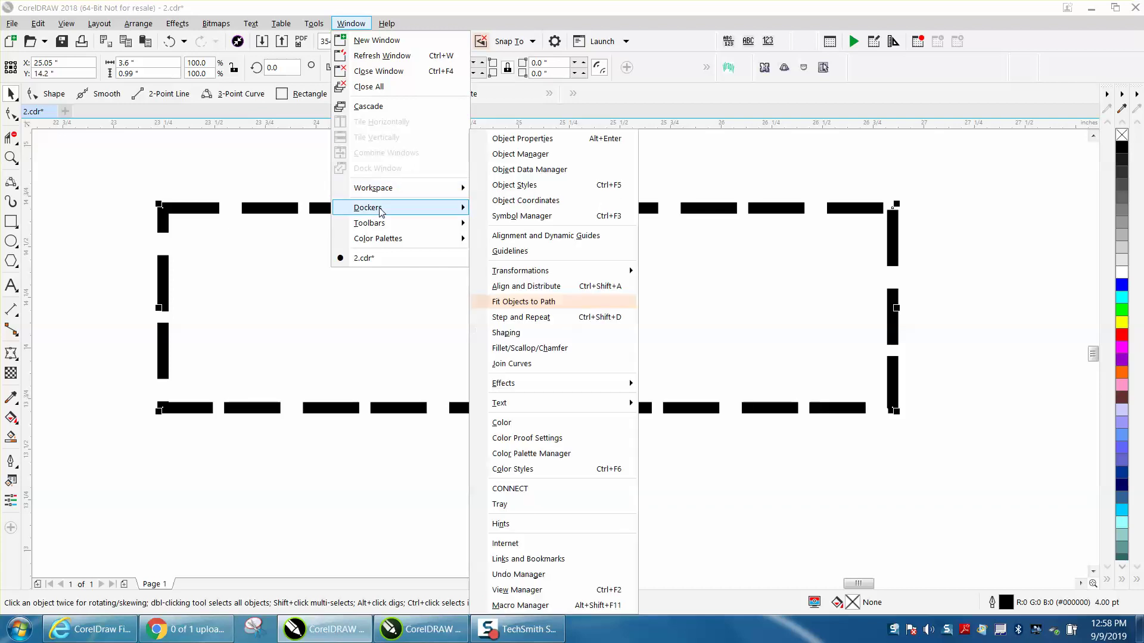
click(504, 139)
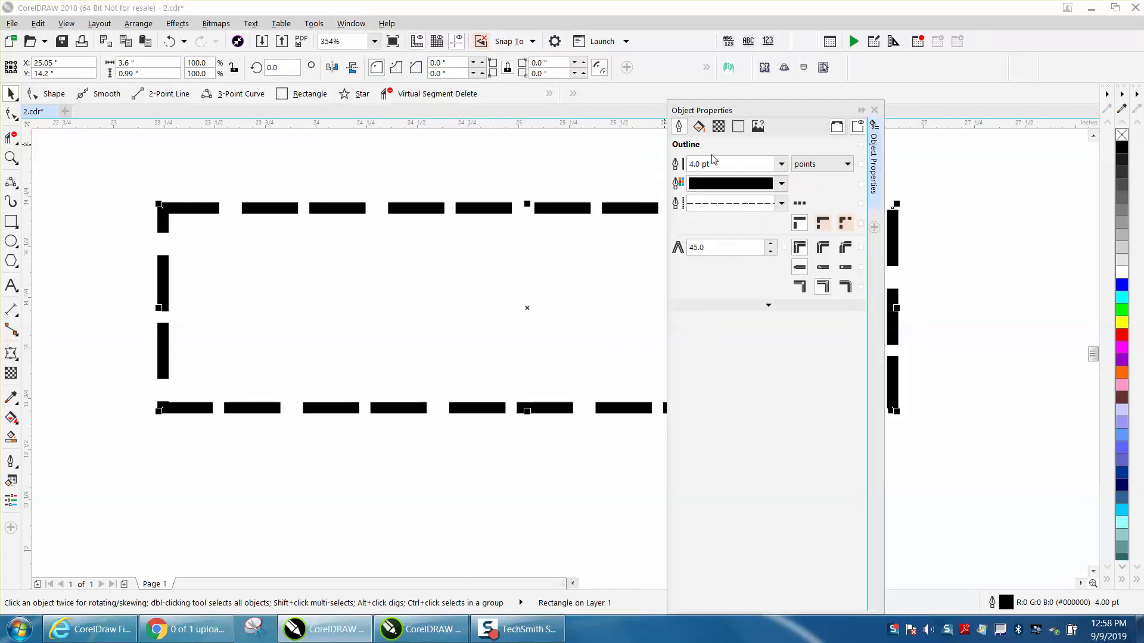
click(846, 227)
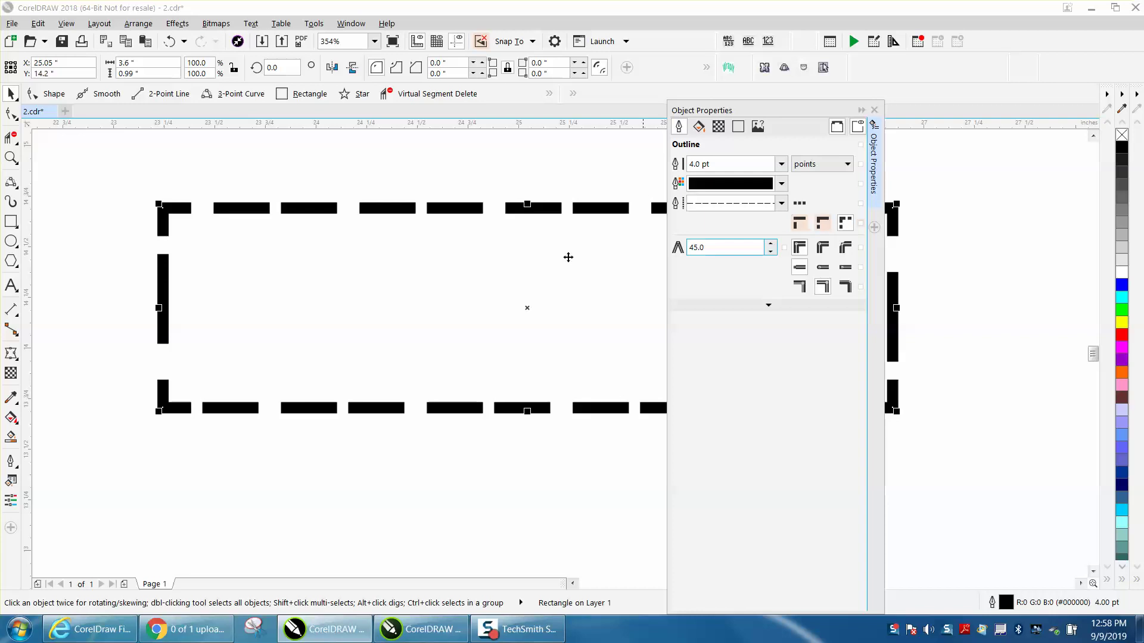
click(874, 110)
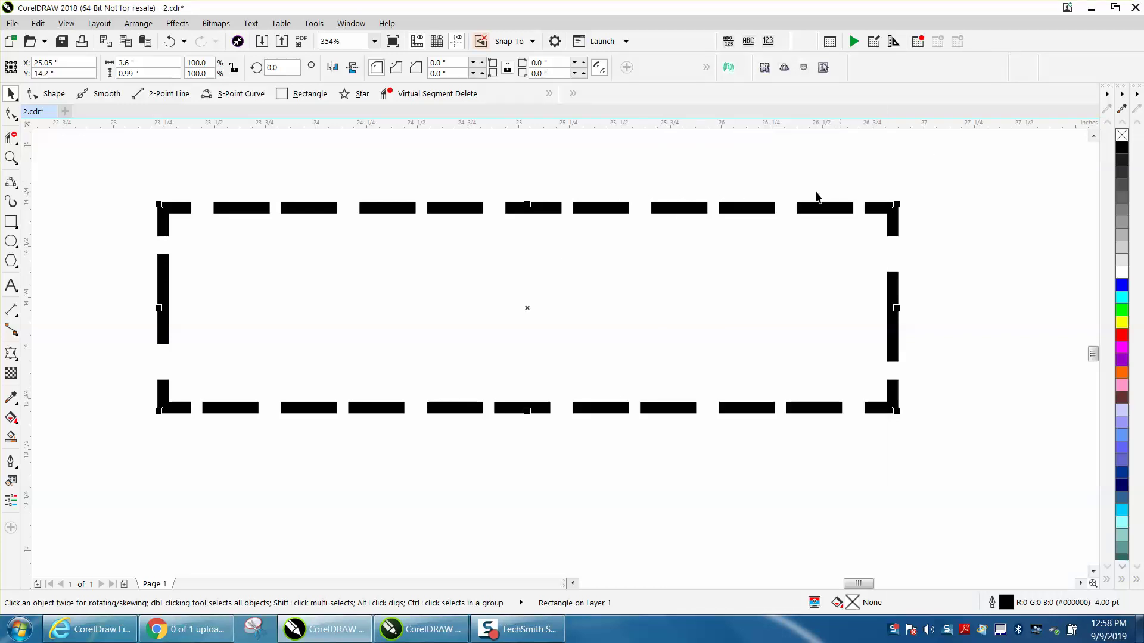
scroll(751, 189, down, 3)
scroll(728, 232, down, 2)
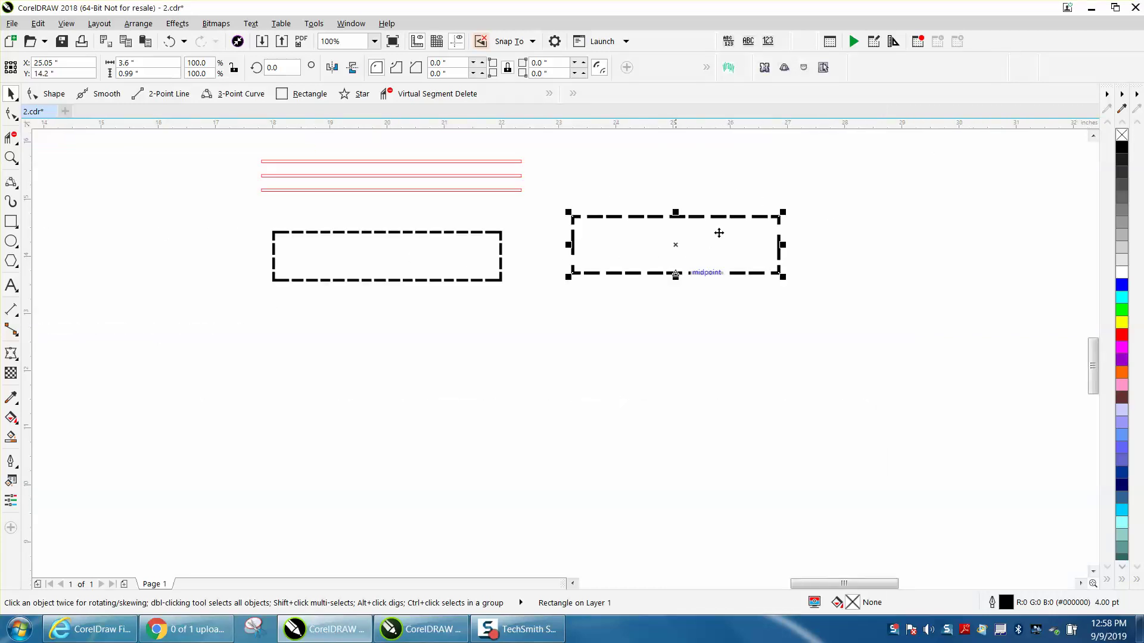
Undo the rectangle move and the outline change, restoring the right rectangle's solid 4 pt border.
drag(676, 245, 854, 212)
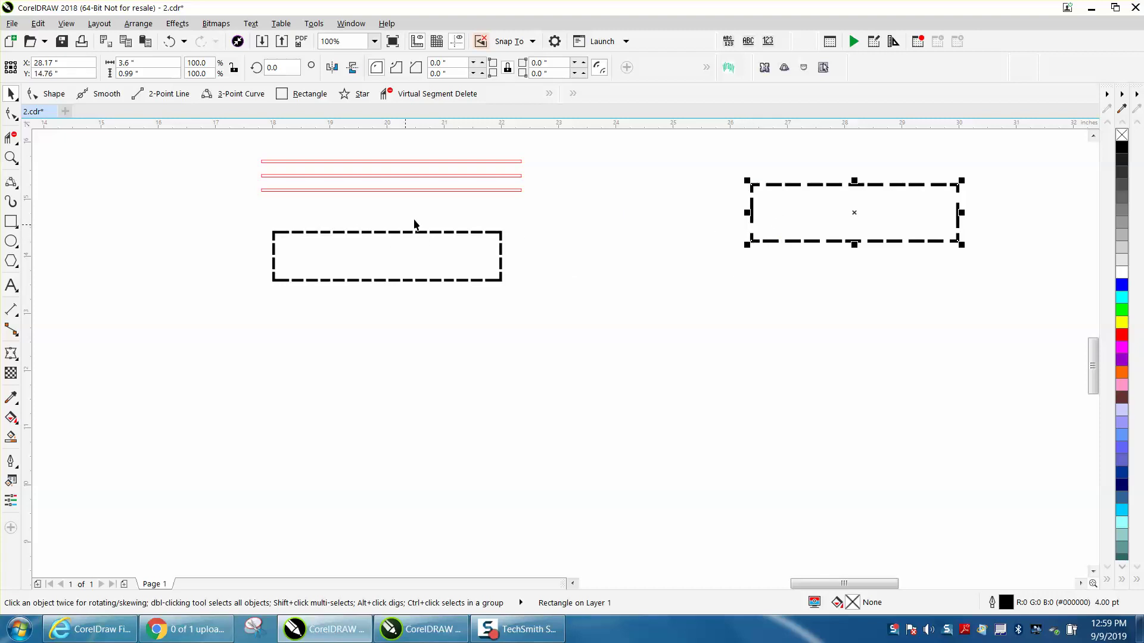
click(10, 156)
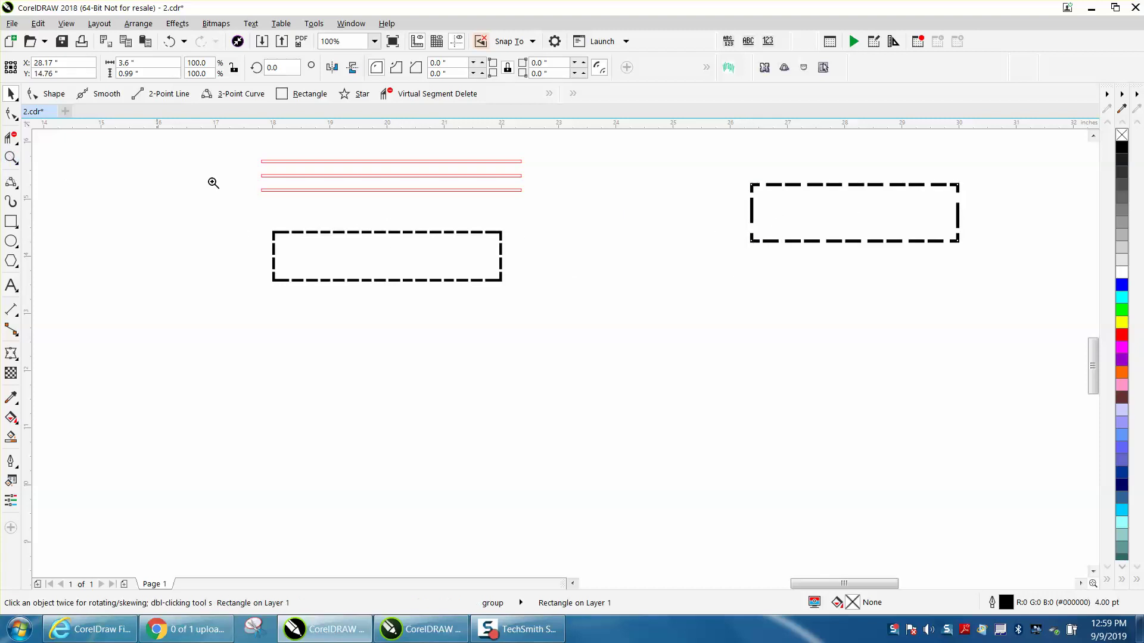
drag(245, 156, 645, 370)
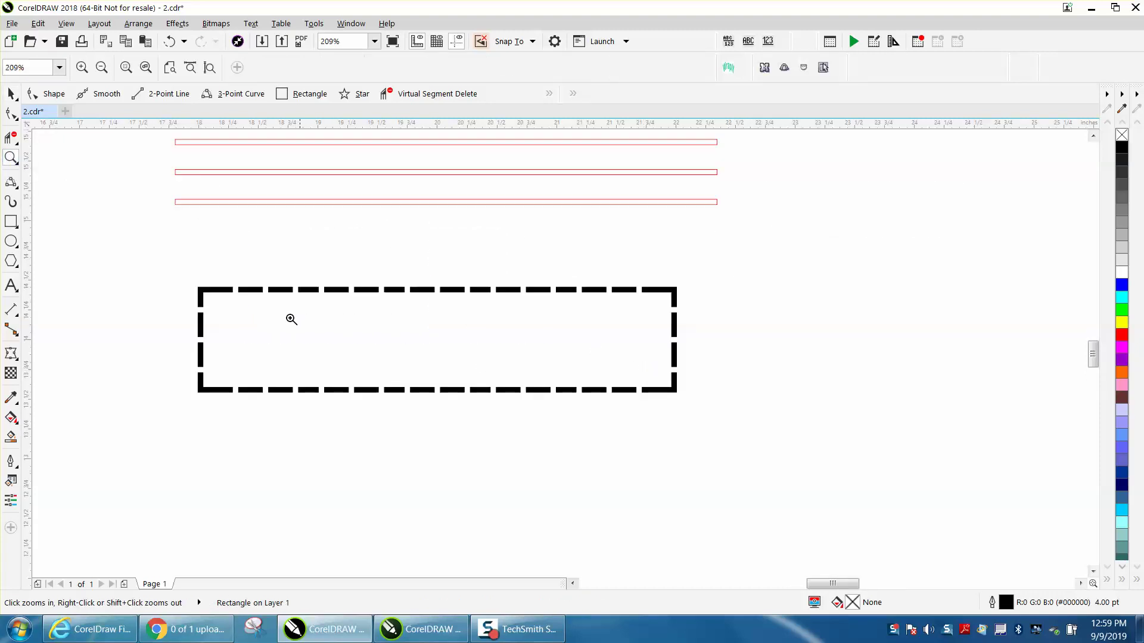
right_click(276, 305)
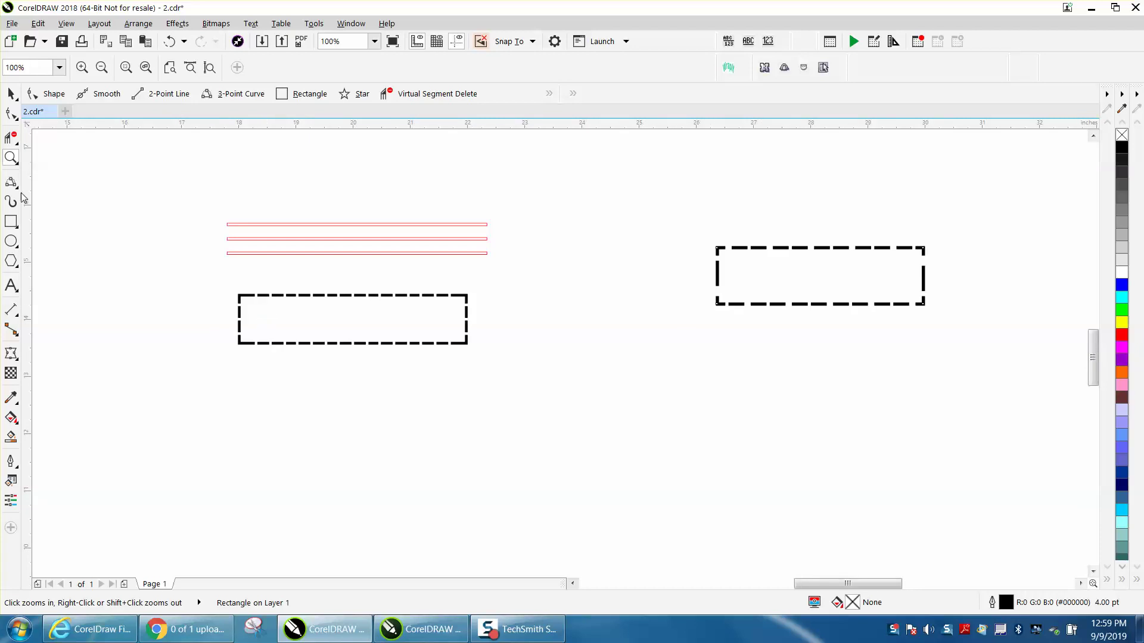
click(171, 42)
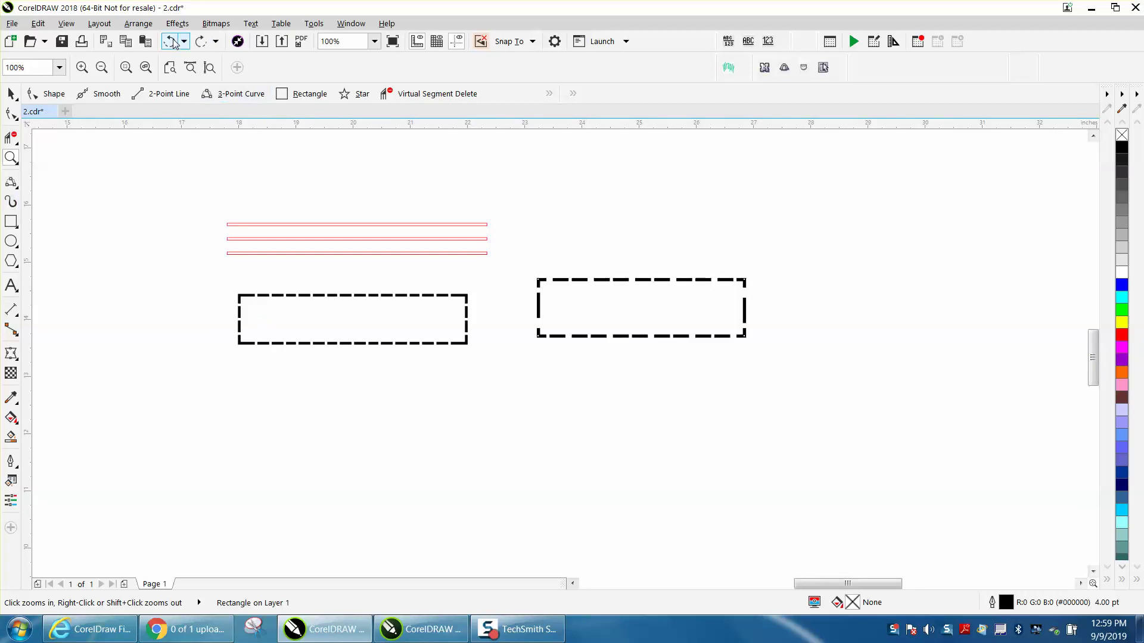
click(171, 41)
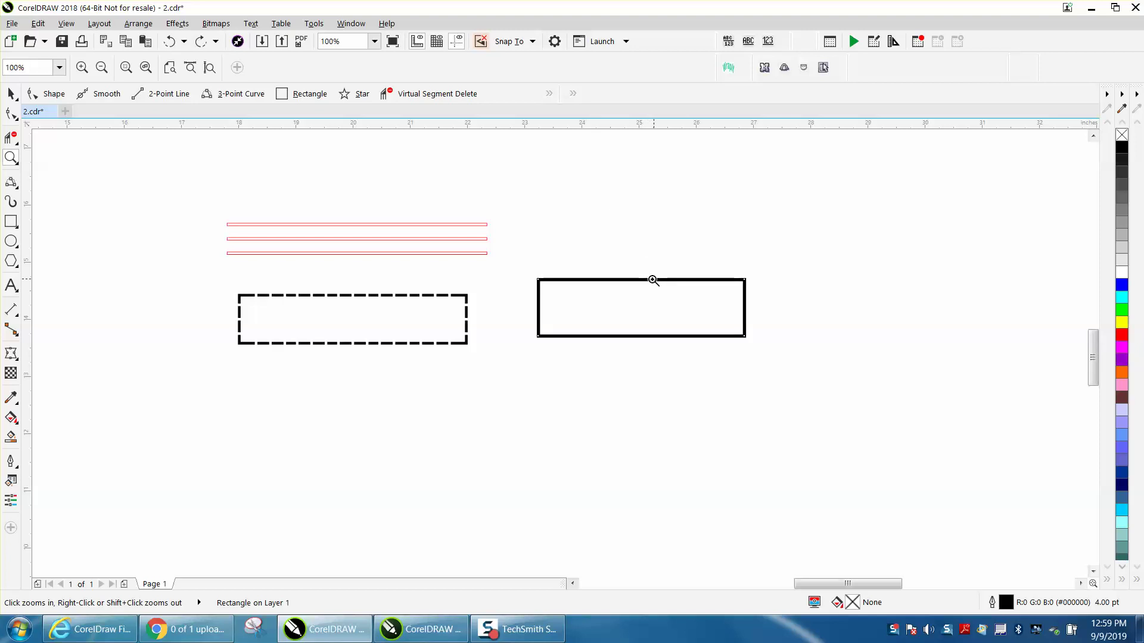
Move the 37-piece dashed rectangle to the upper right and the solid rectangle below the red lines.
click(10, 93)
drag(235, 286, 322, 338)
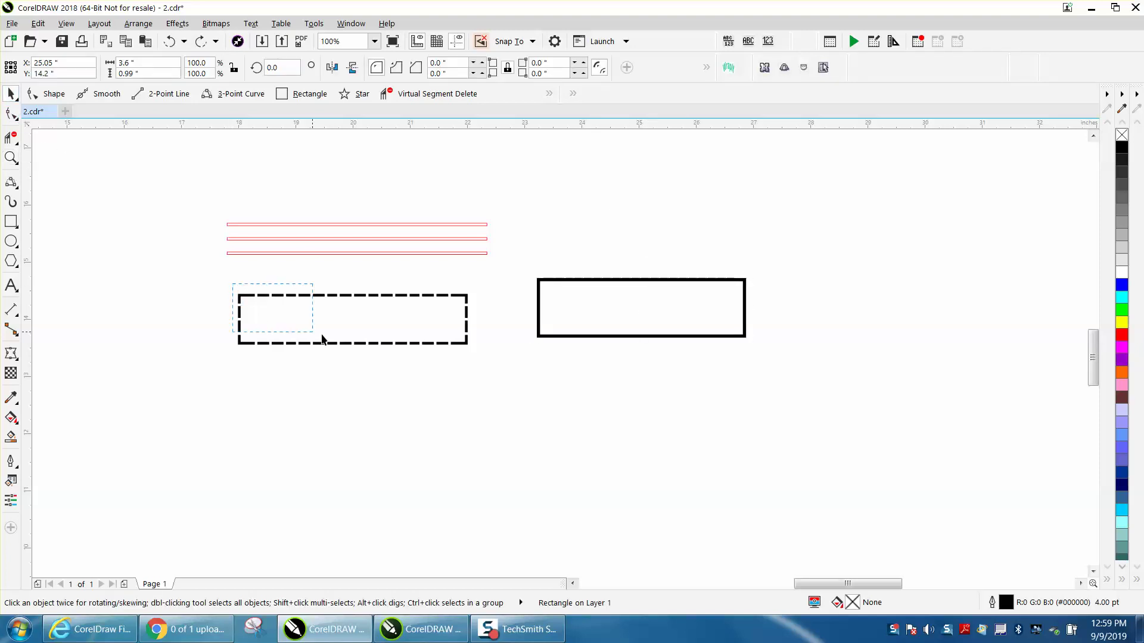
drag(502, 366, 501, 365)
drag(349, 312, 662, 188)
drag(222, 298, 507, 369)
drag(377, 315, 689, 176)
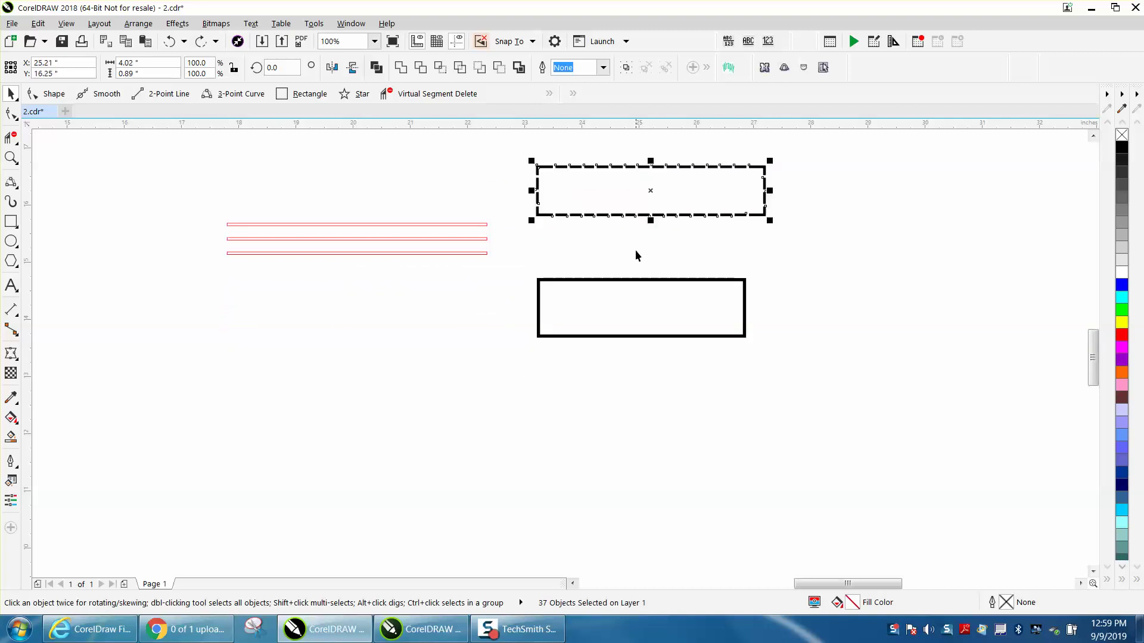
drag(636, 286, 368, 304)
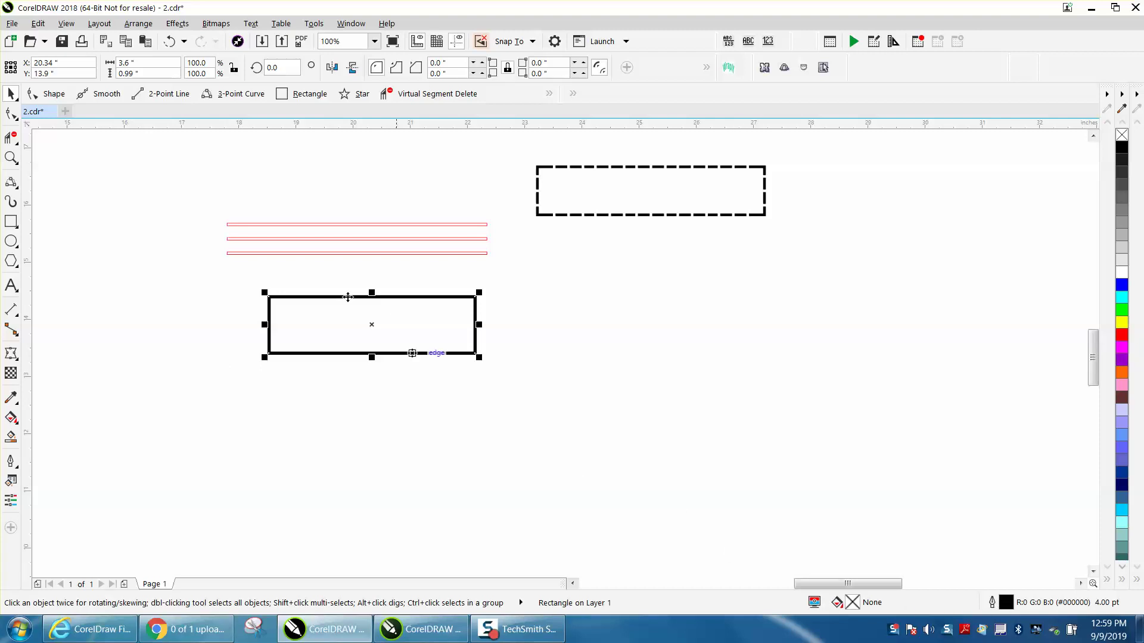
Convert the solid rectangle's 4 pt outline to an object with no fill and a black hairline outline.
click(144, 25)
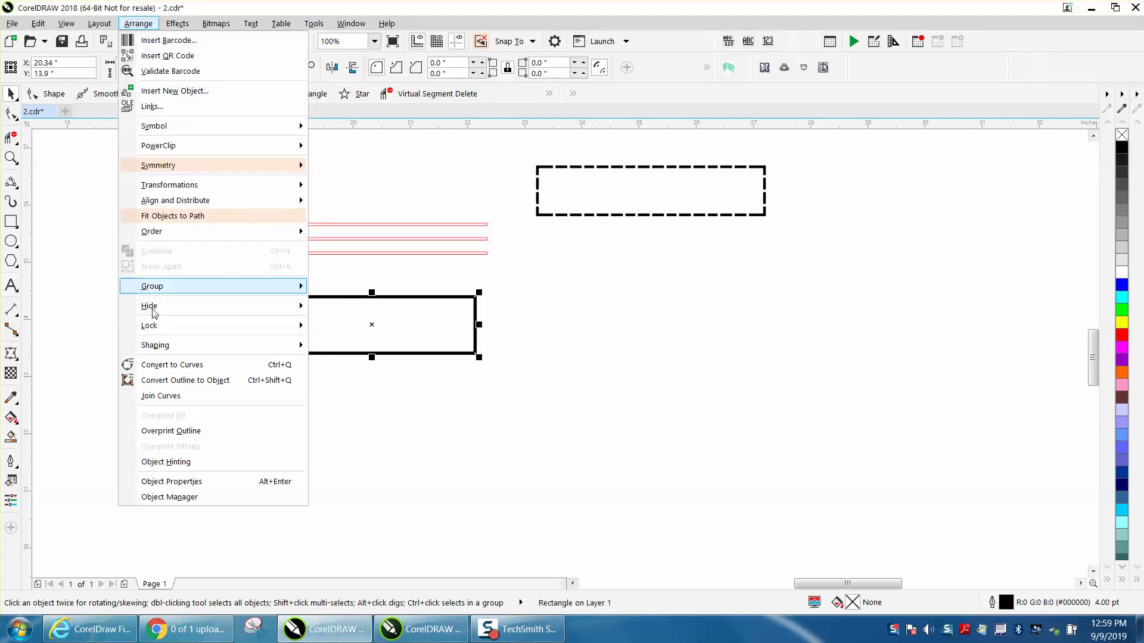
click(177, 384)
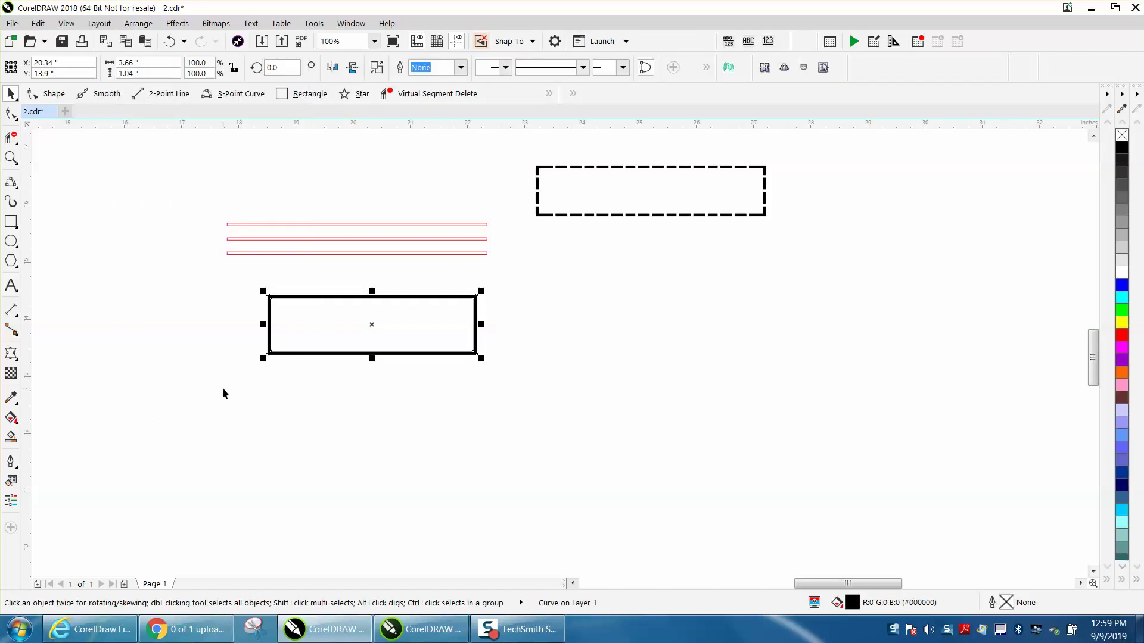
click(1122, 134)
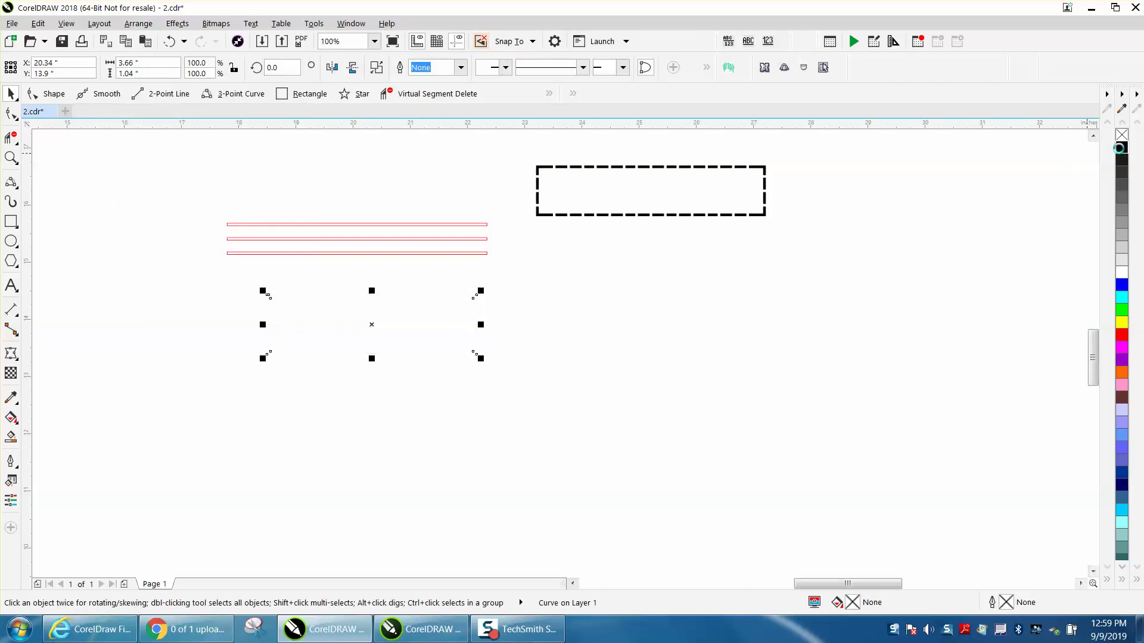
right_click(1122, 147)
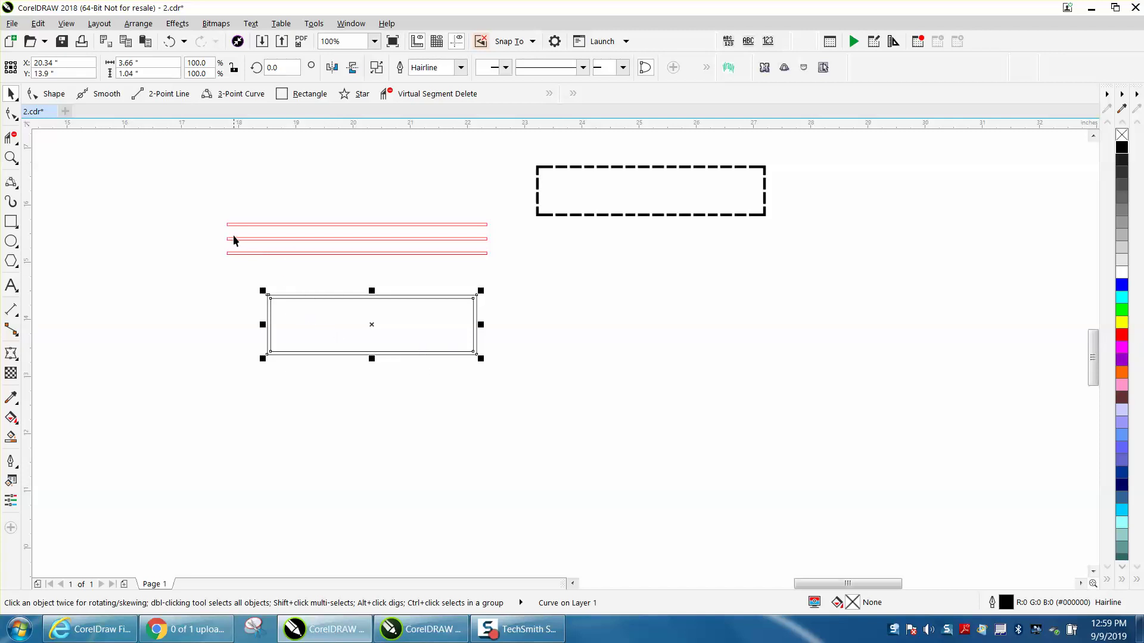
click(247, 237)
click(255, 238)
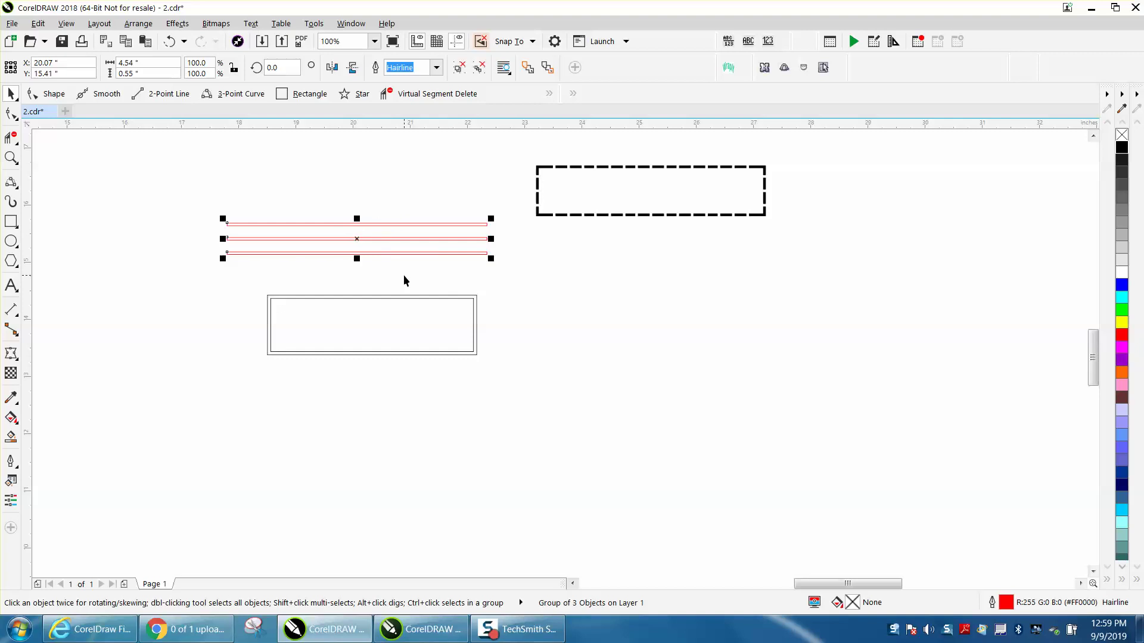
Set the red line group across the hairline frame and zoom in on the rectangle and lines.
key(ctrl+z)
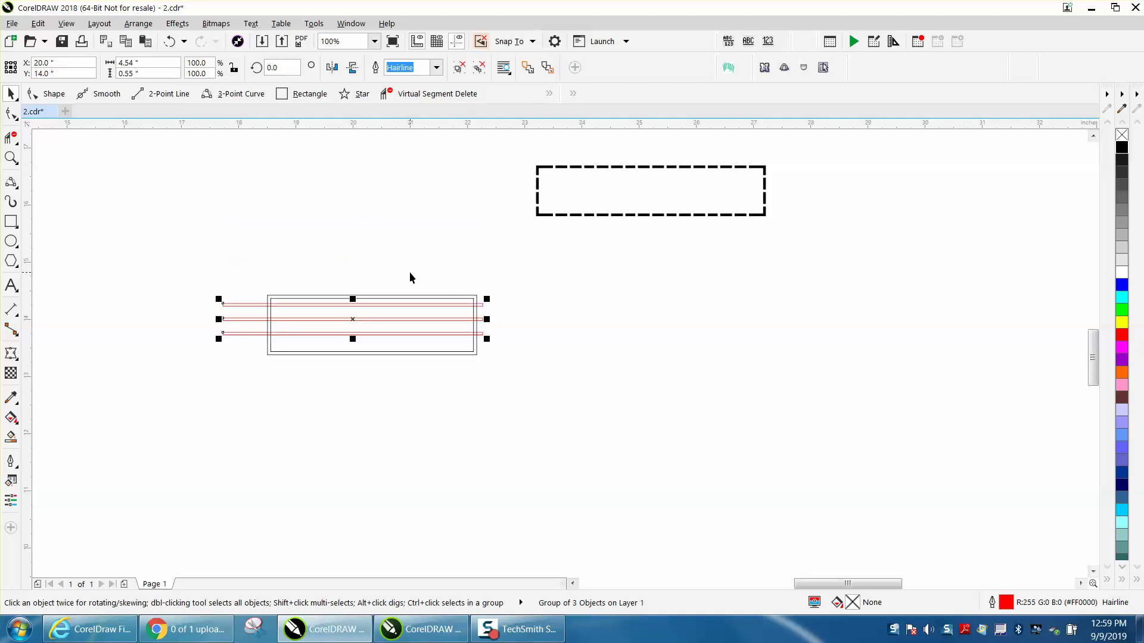
click(428, 302)
click(539, 365)
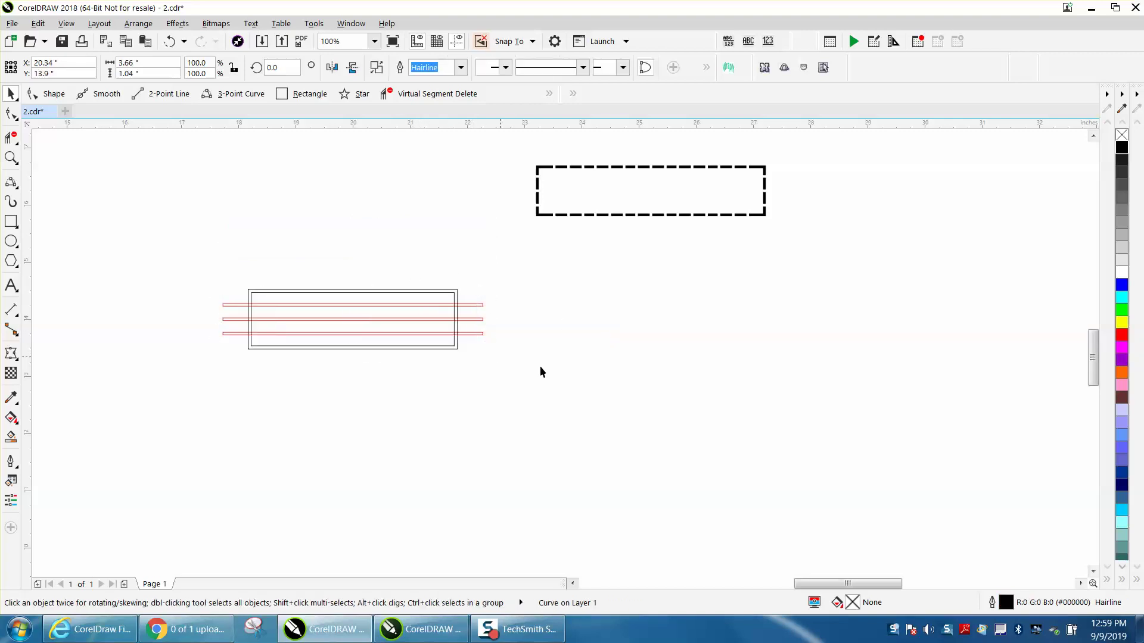
click(271, 348)
click(11, 157)
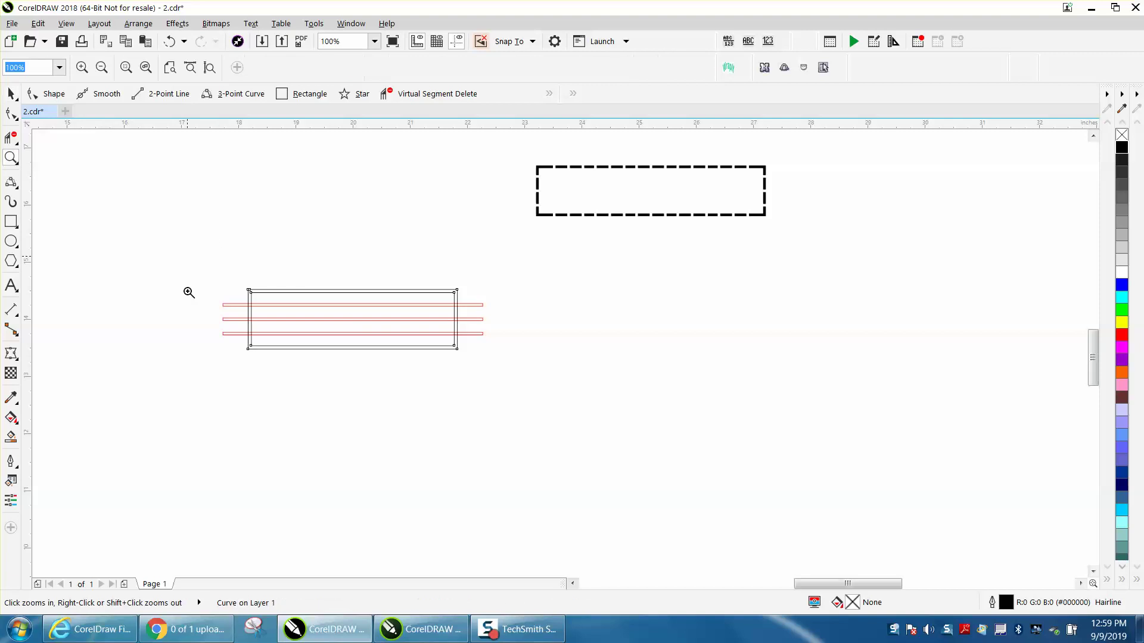
drag(186, 258, 654, 421)
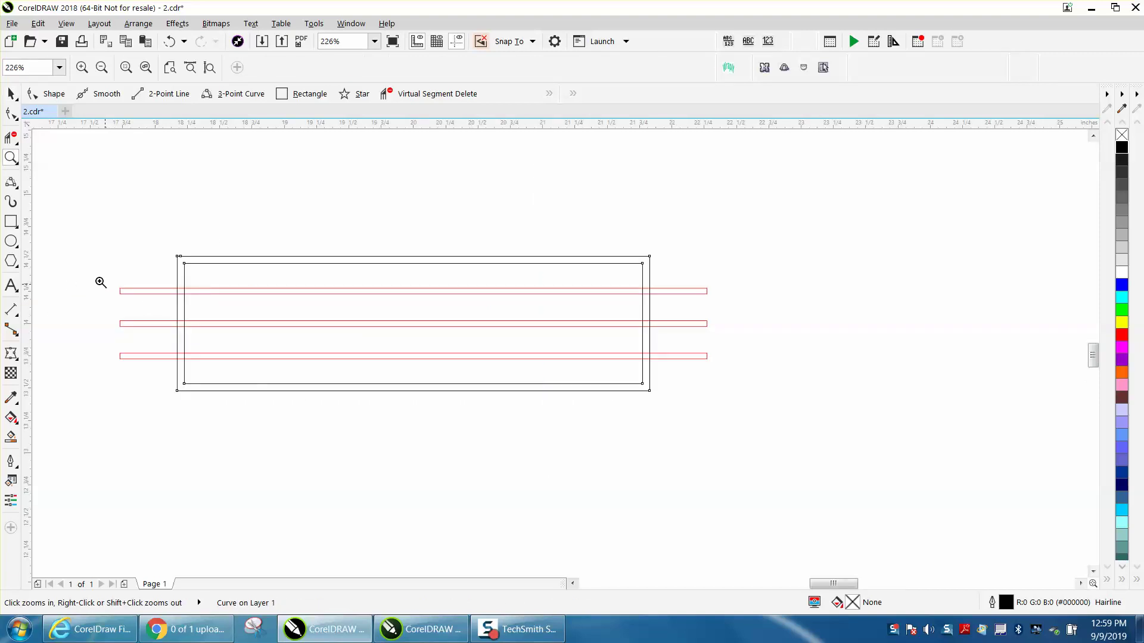
click(10, 94)
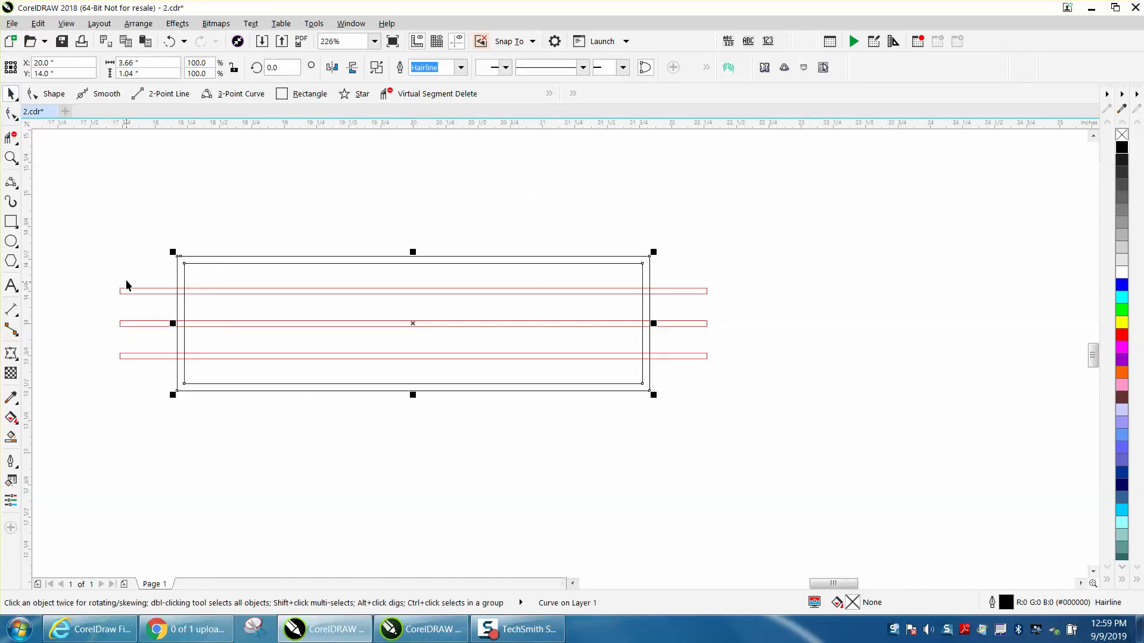
Open the Align and Distribute docker and reverse an accidental 90° rotation of the rectangle.
click(147, 27)
mouse_move(173, 186)
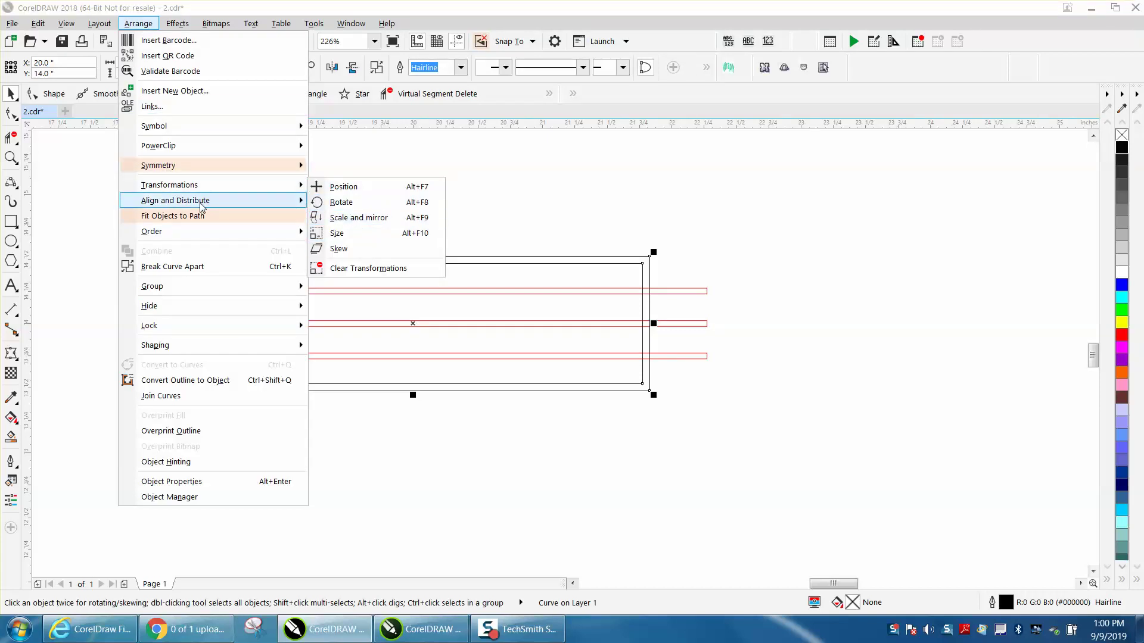
mouse_move(200, 203)
click(364, 350)
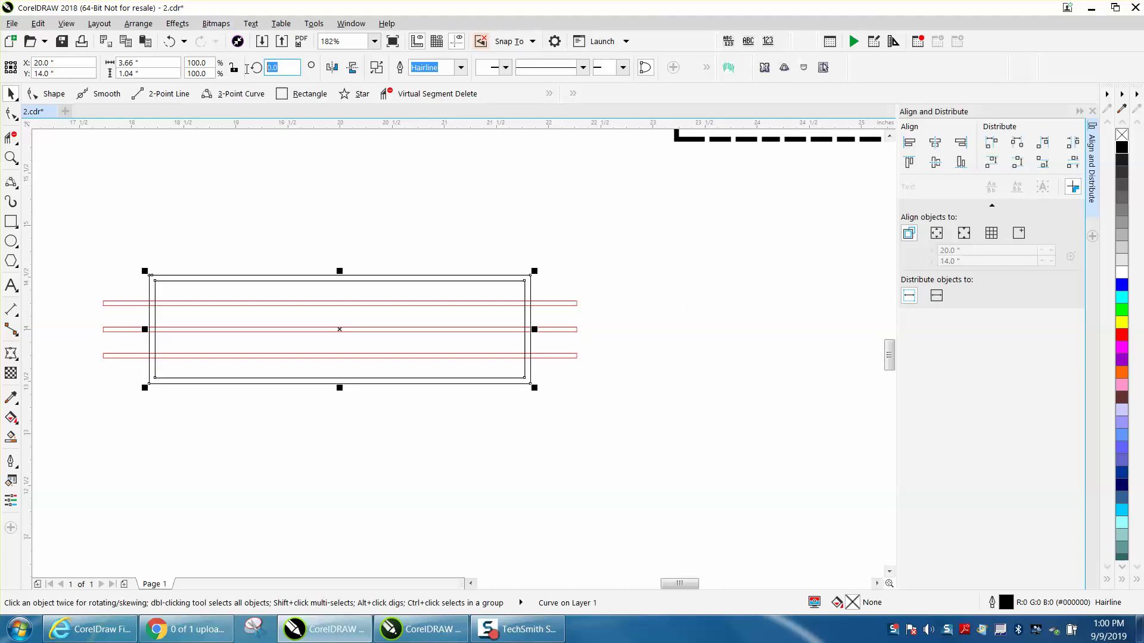
text(90)
key(Return)
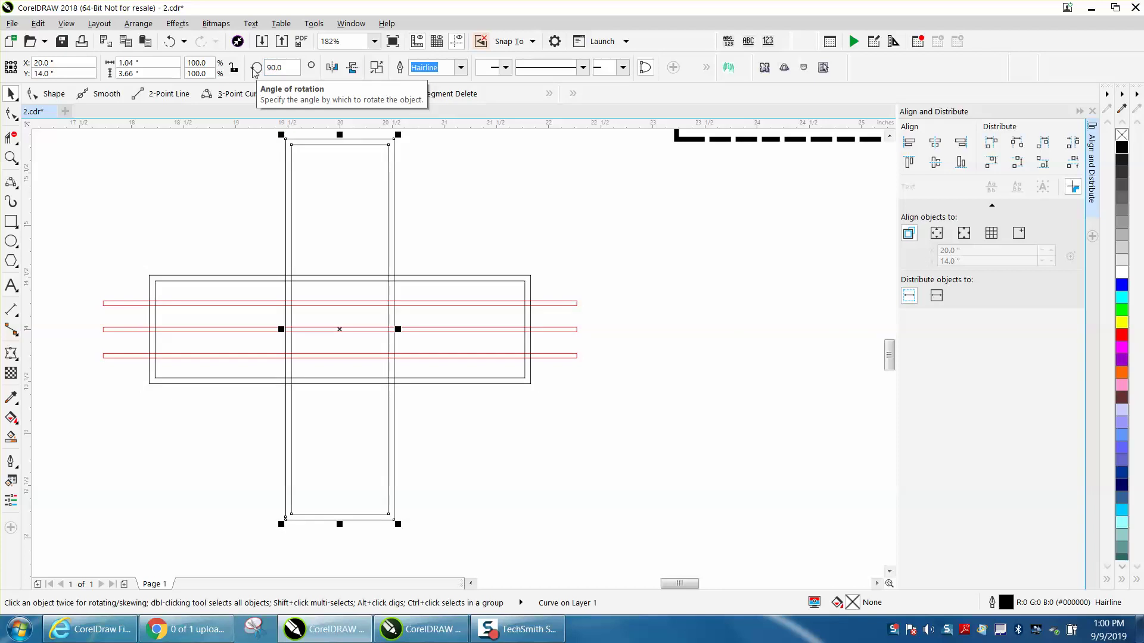
key(Delete)
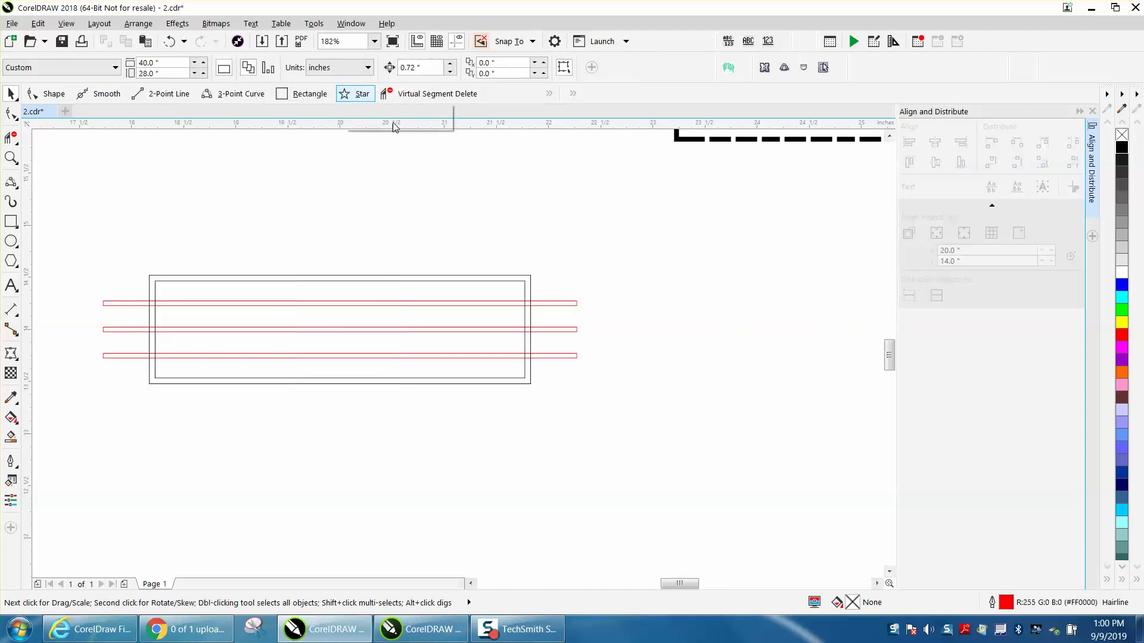
Rotate the three red lines 90° to vertical, move them to the frame's left end, and zoom in.
click(409, 302)
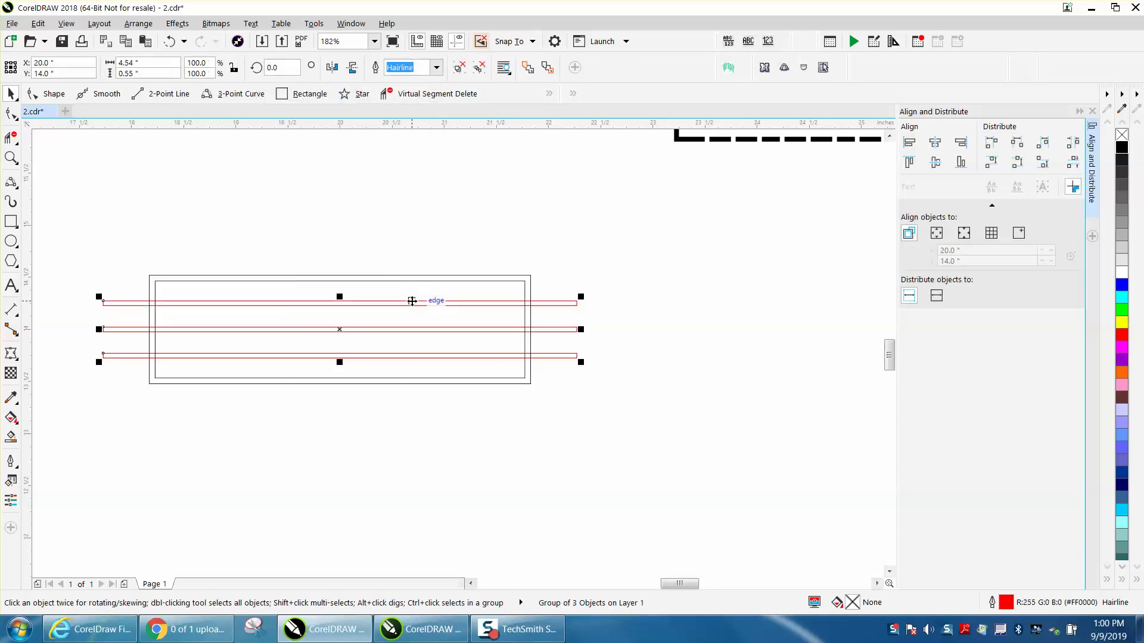
click(280, 67)
text(90)
key(Return)
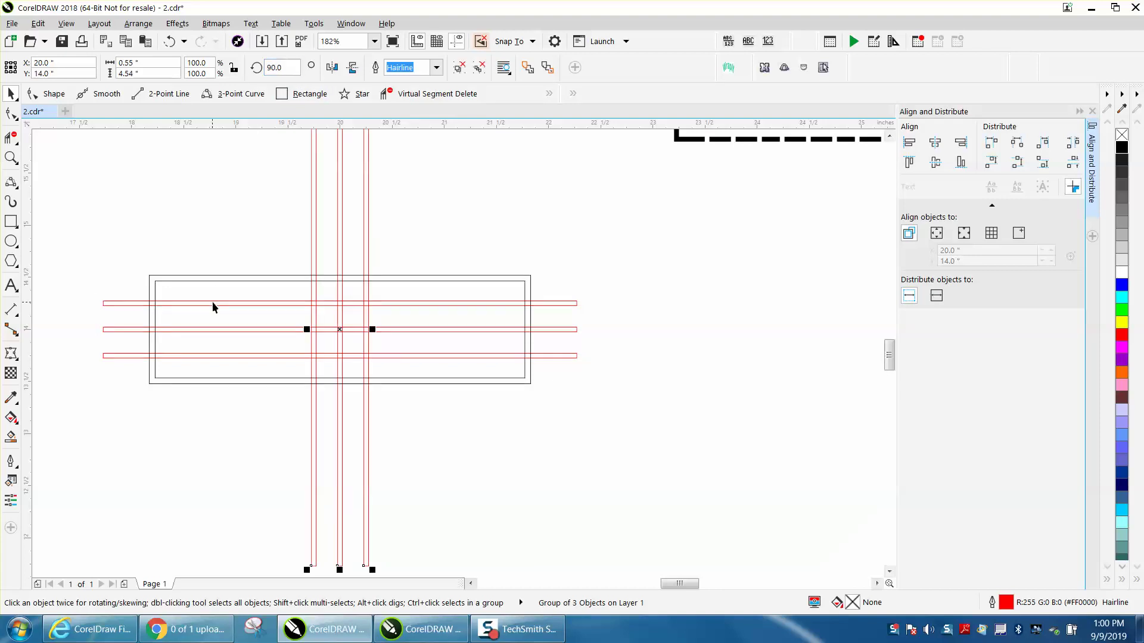
drag(217, 307, 217, 302)
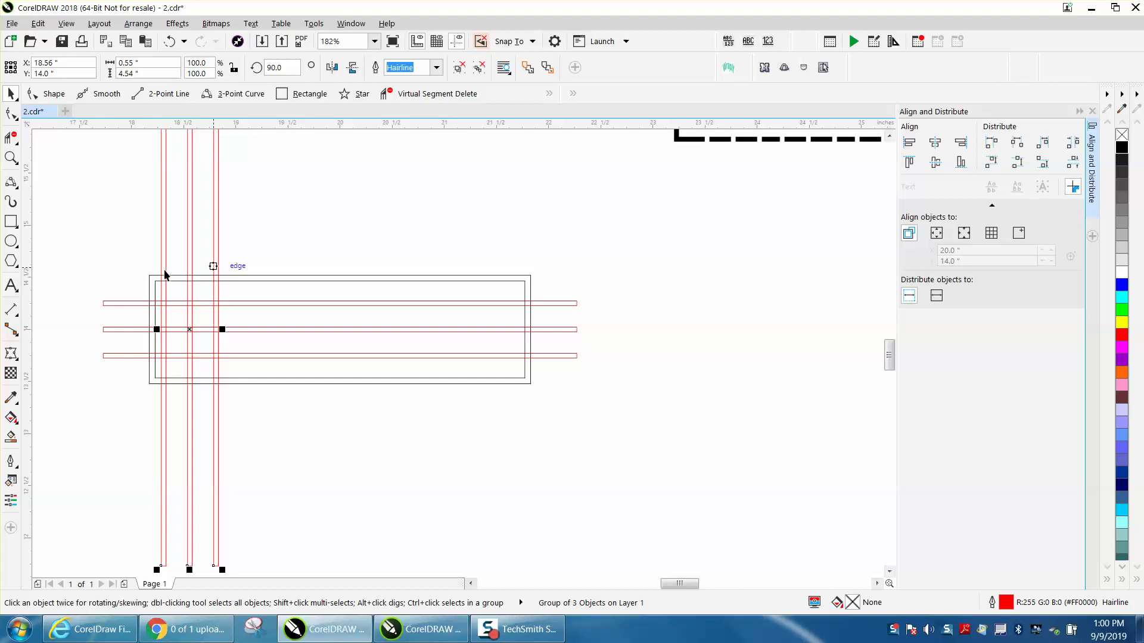
click(10, 157)
click(472, 447)
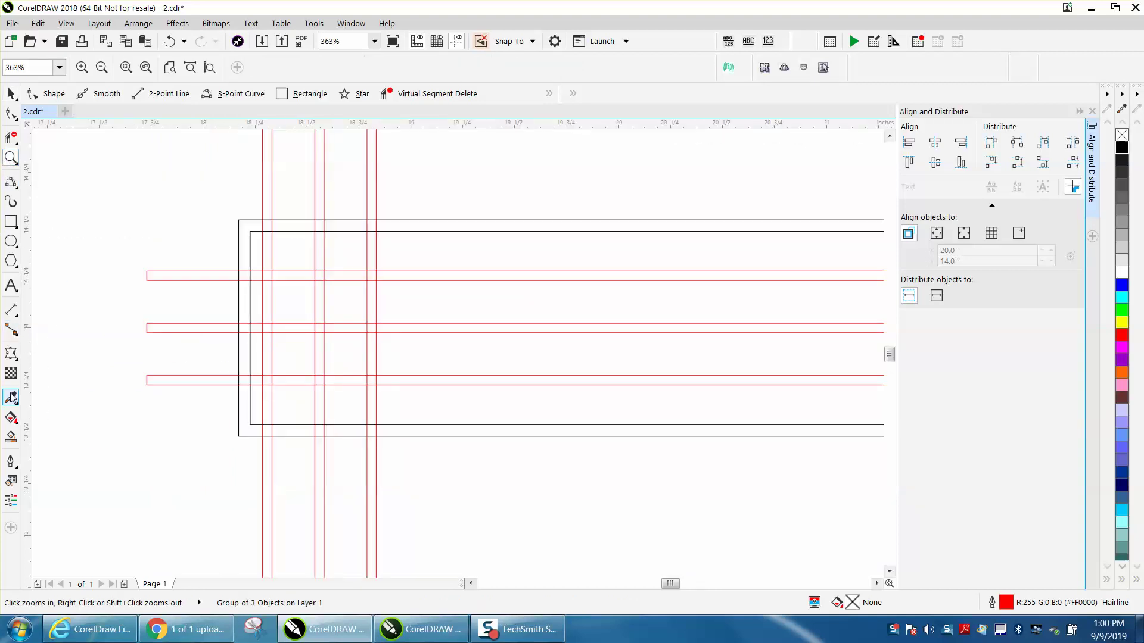
Add a 0.21" parallel dimension left of the frame measuring the red line spacing.
click(17, 315)
click(61, 310)
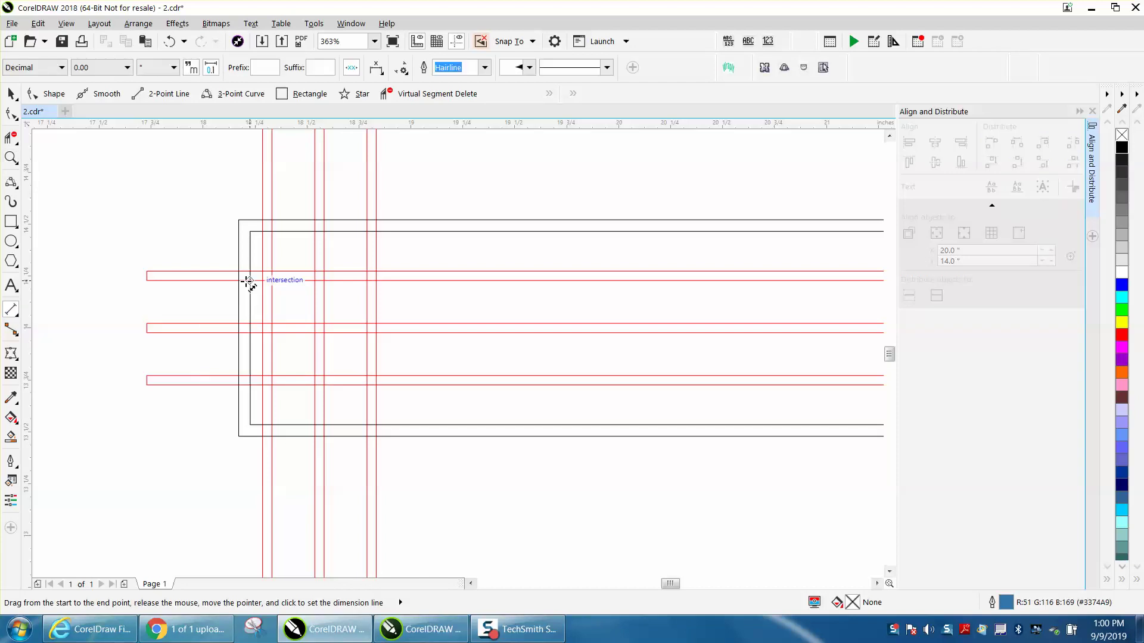
drag(227, 324, 224, 280)
click(207, 297)
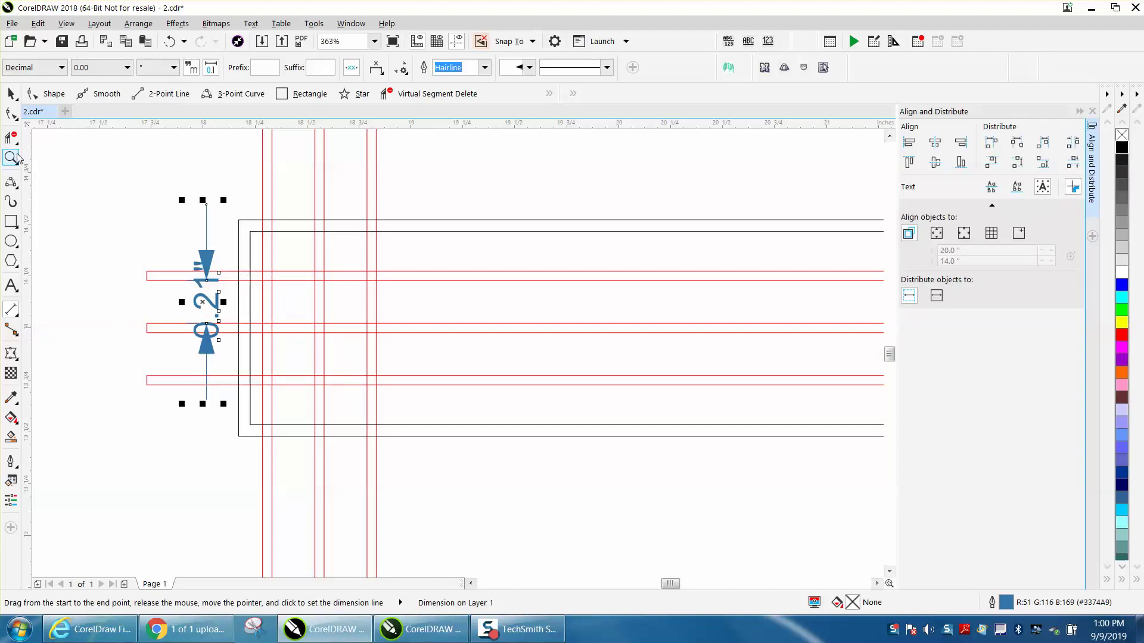
click(12, 96)
click(144, 214)
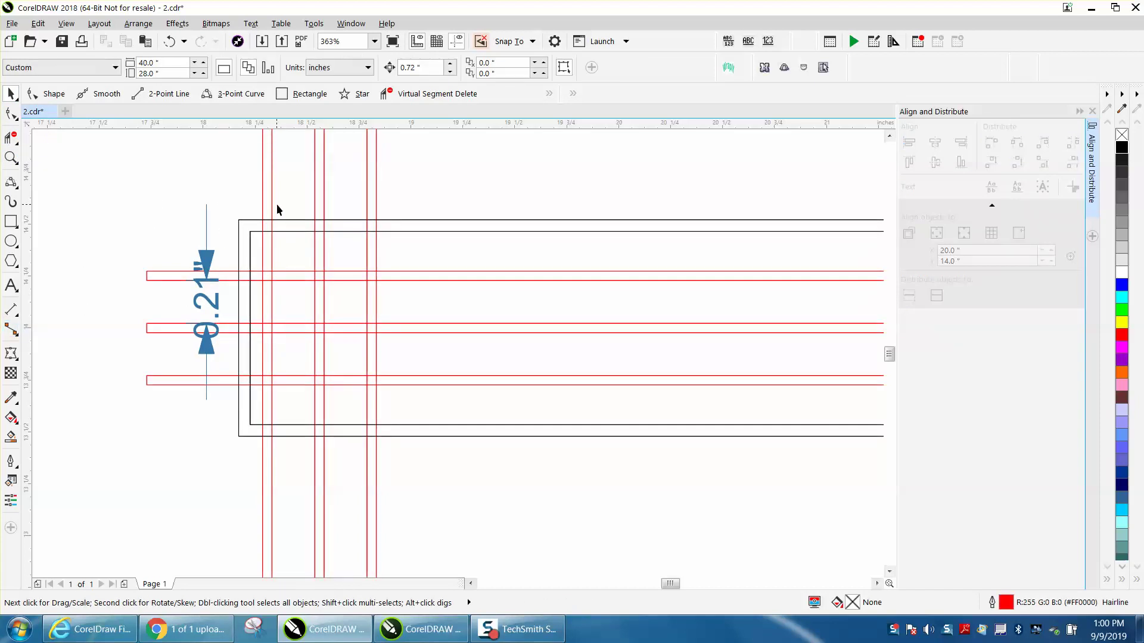
click(272, 204)
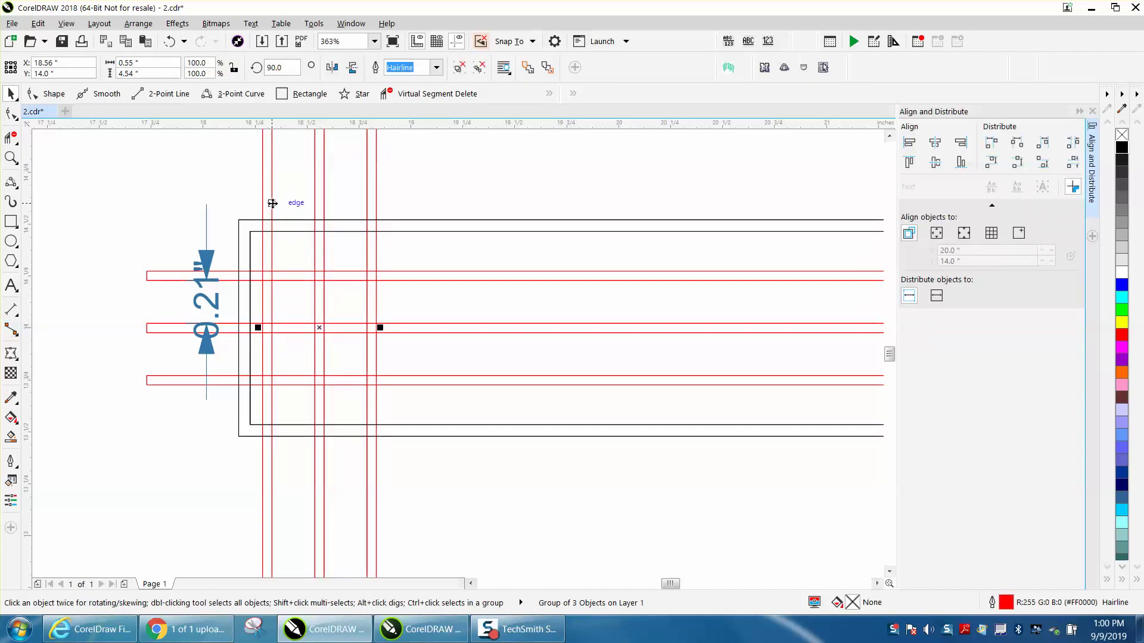
Set the nudge distance to .001" and nudge the vertical red lines left to X 18.5".
click(567, 171)
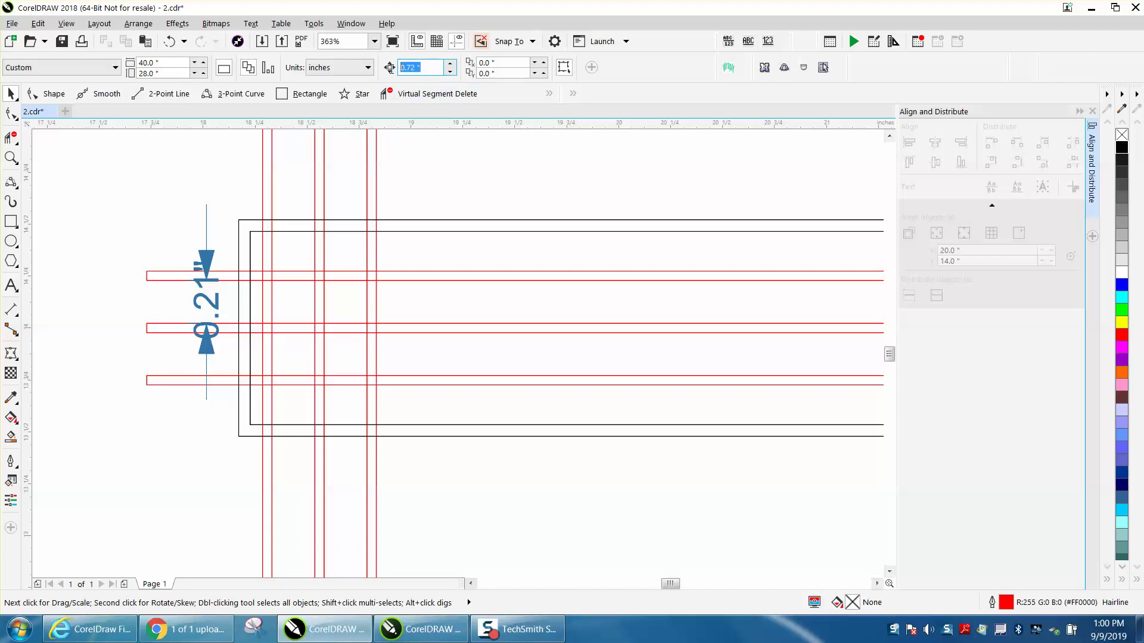
text(.001)
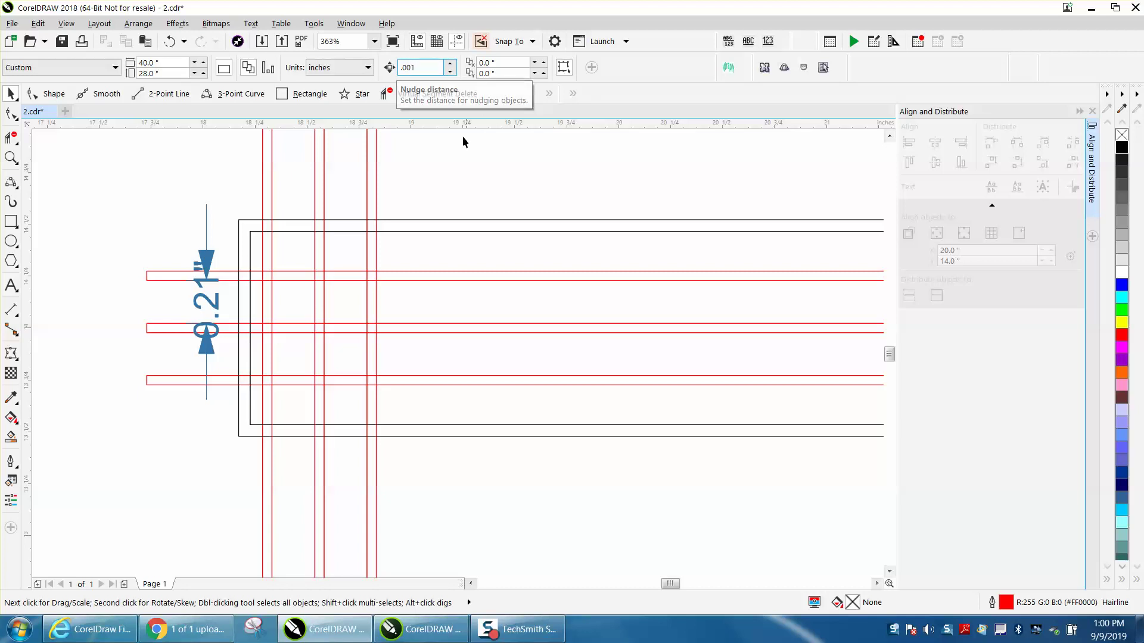
click(323, 196)
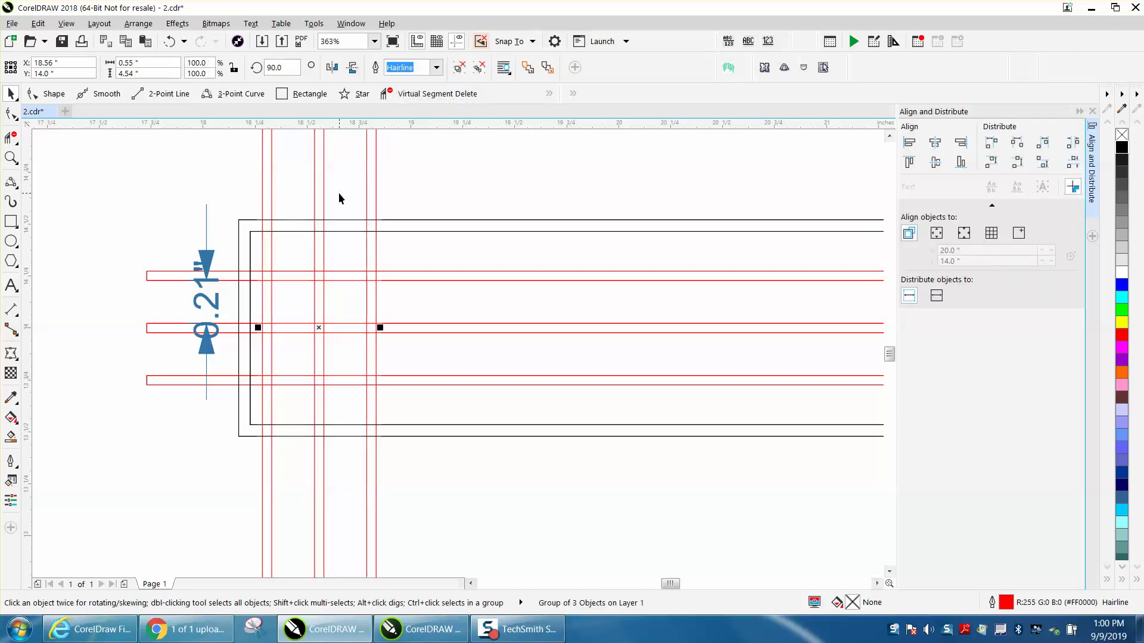
key(Left)
key(Left)
key(Left)
key(Left)
key(Left)
key(Left)
key(Left)
key(Left)
key(Left)
key(Left)
key(Left)
key(Left)
key(Left)
key(Left)
key(Left)
key(Left)
key(Left)
key(Left)
key(Left)
key(Left)
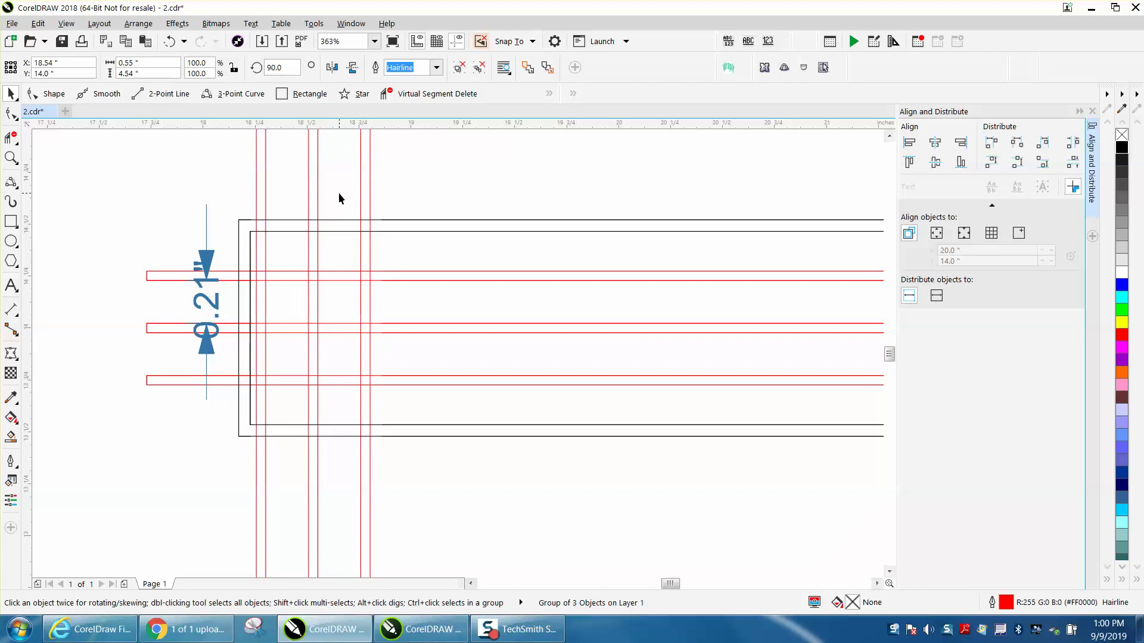
key(Left)
key(Left)
key(Left)
key(Left)
key(Left)
key(Left)
key(Left)
key(Left)
key(Left)
key(Left)
key(Left)
key(Left)
key(Left)
key(Left)
key(Left)
key(Left)
key(Left)
key(Left)
key(Left)
key(Left)
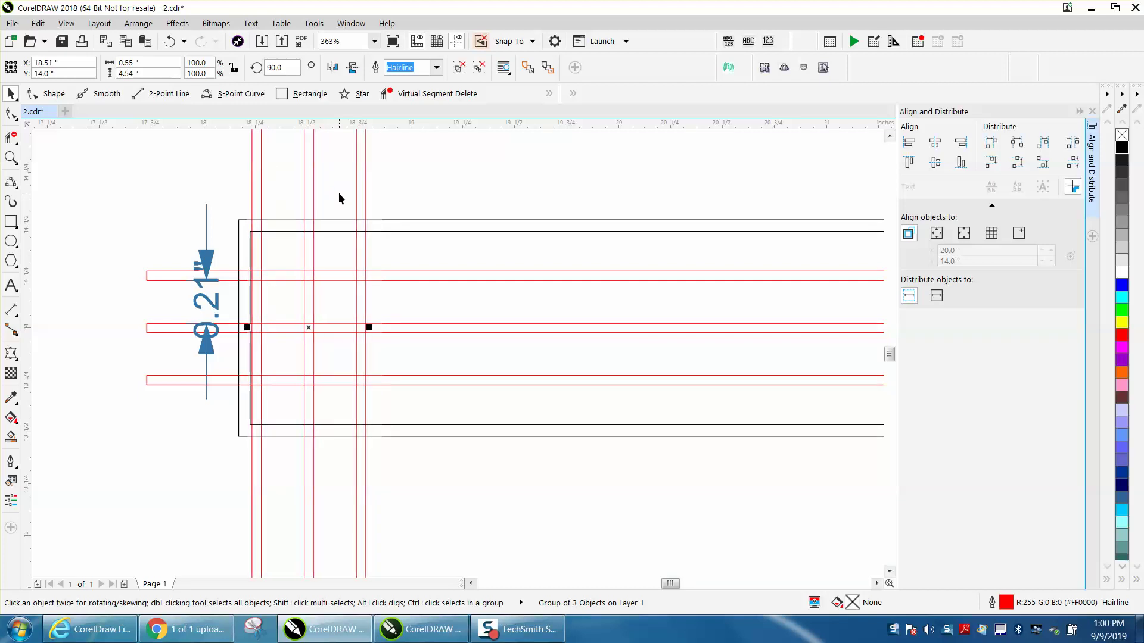
key(Left)
key(Left)
key(Left)
key(Left)
key(Left)
key(Left)
key(Left)
key(Left)
key(Left)
key(Left)
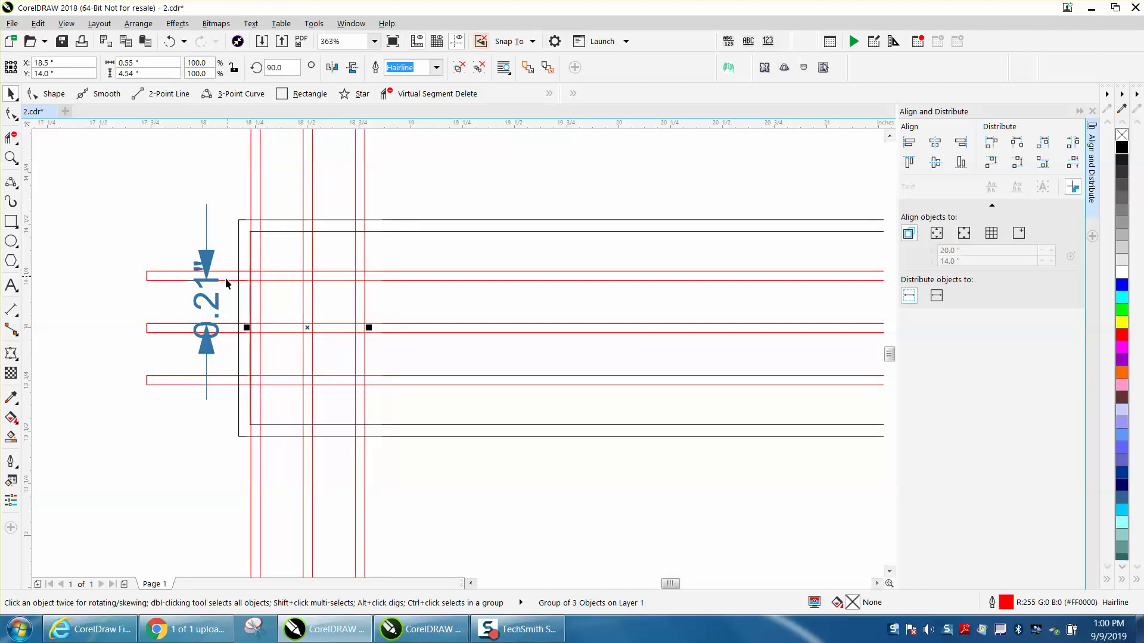
click(255, 173)
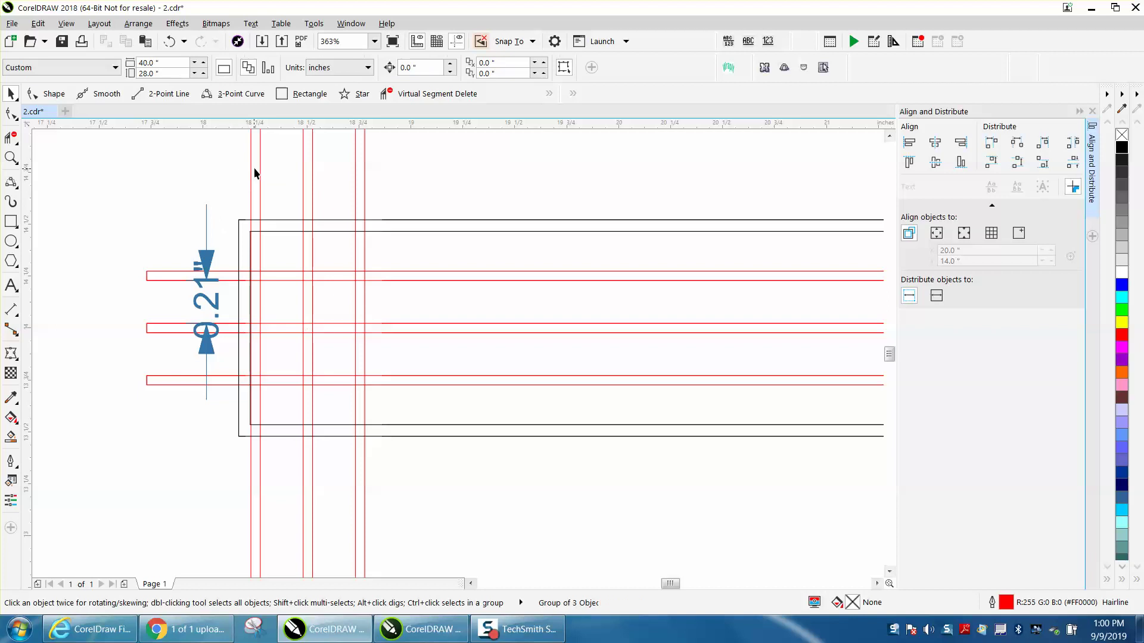
click(255, 174)
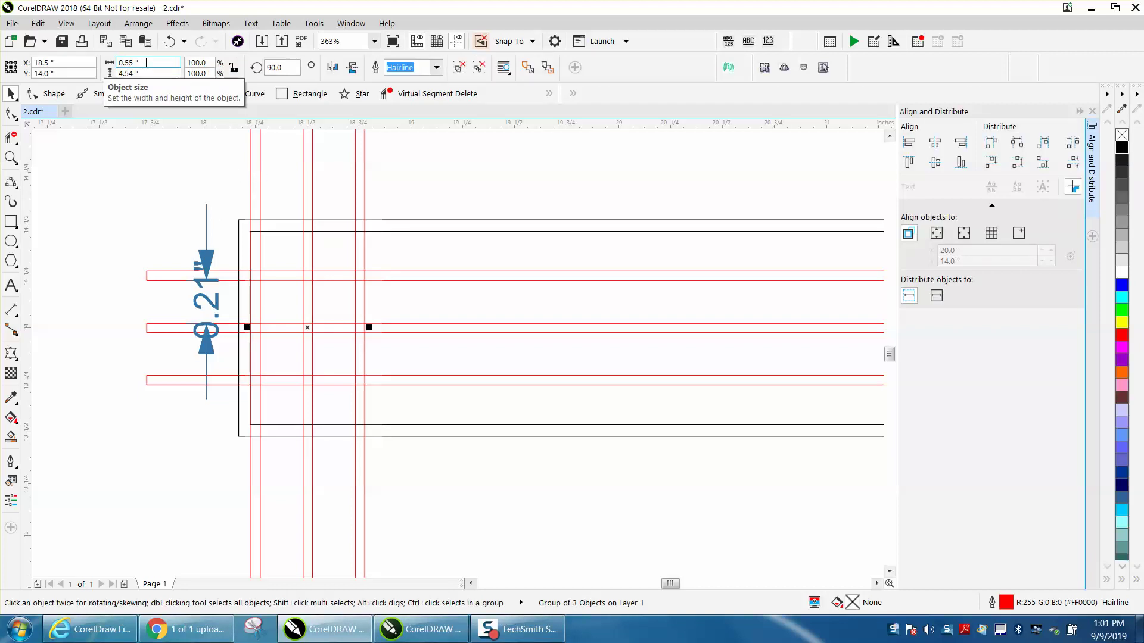
click(478, 142)
Change the nudge distance to .736".
click(424, 68)
text(.7)
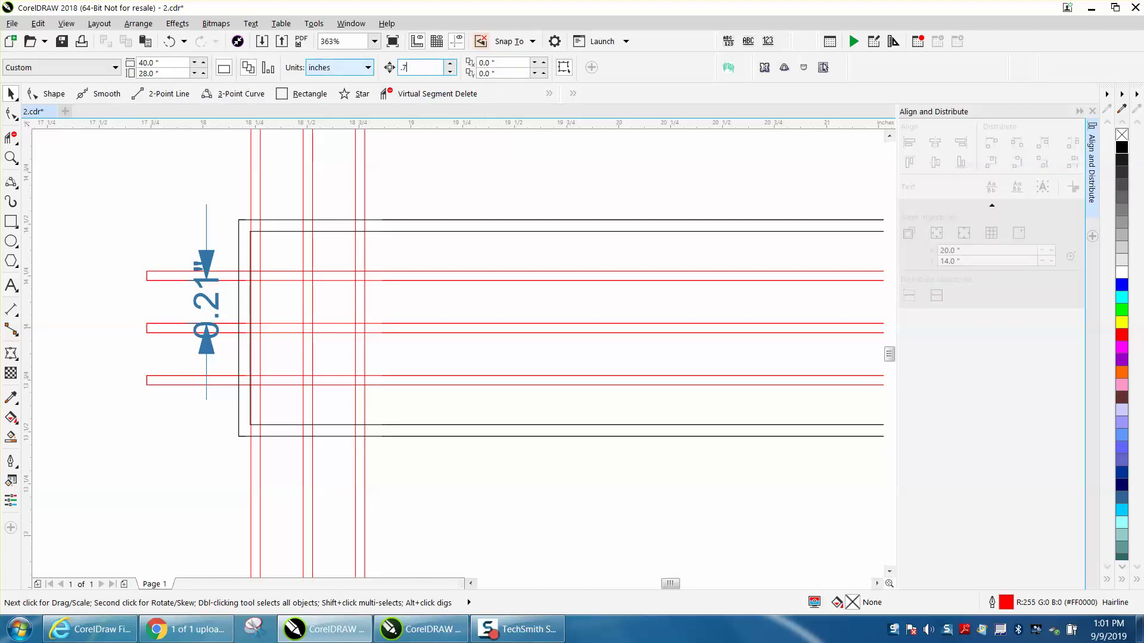
text(36)
key(Return)
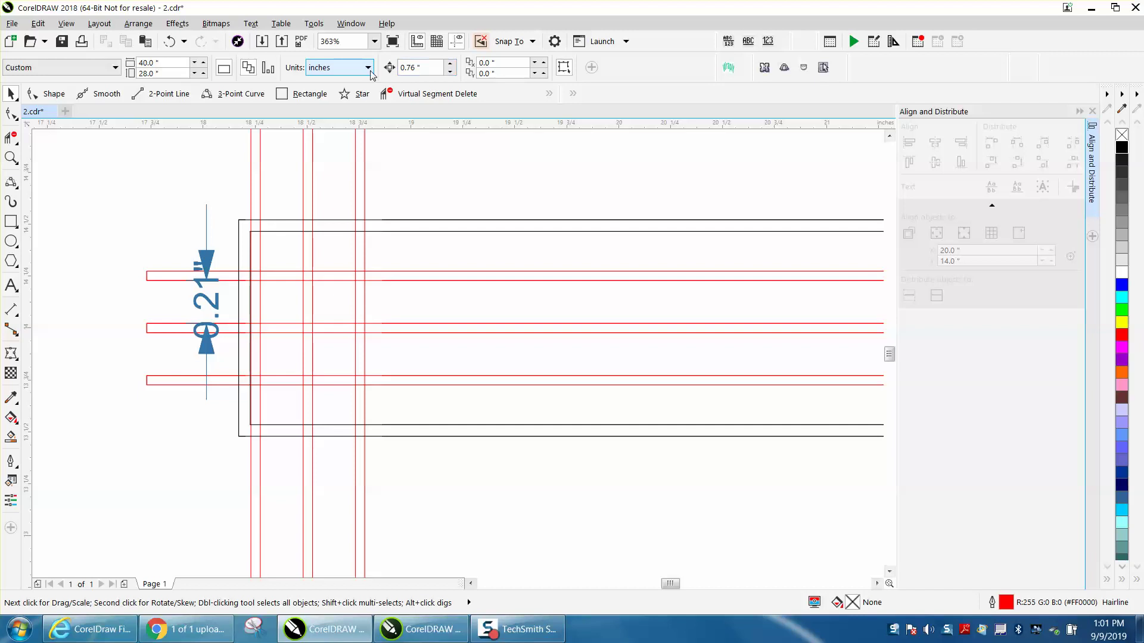
Copy the three vertical red lines rightward four times at 0.76" steps, then zoom in on the grid's right end.
click(365, 191)
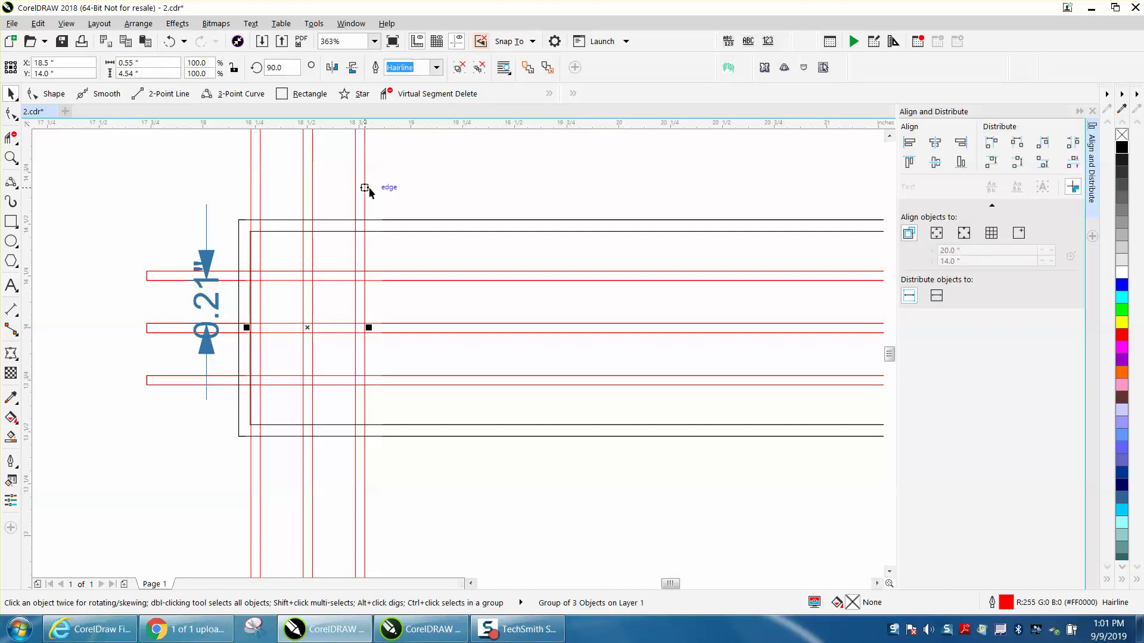
key(KP_Add)
key(Right)
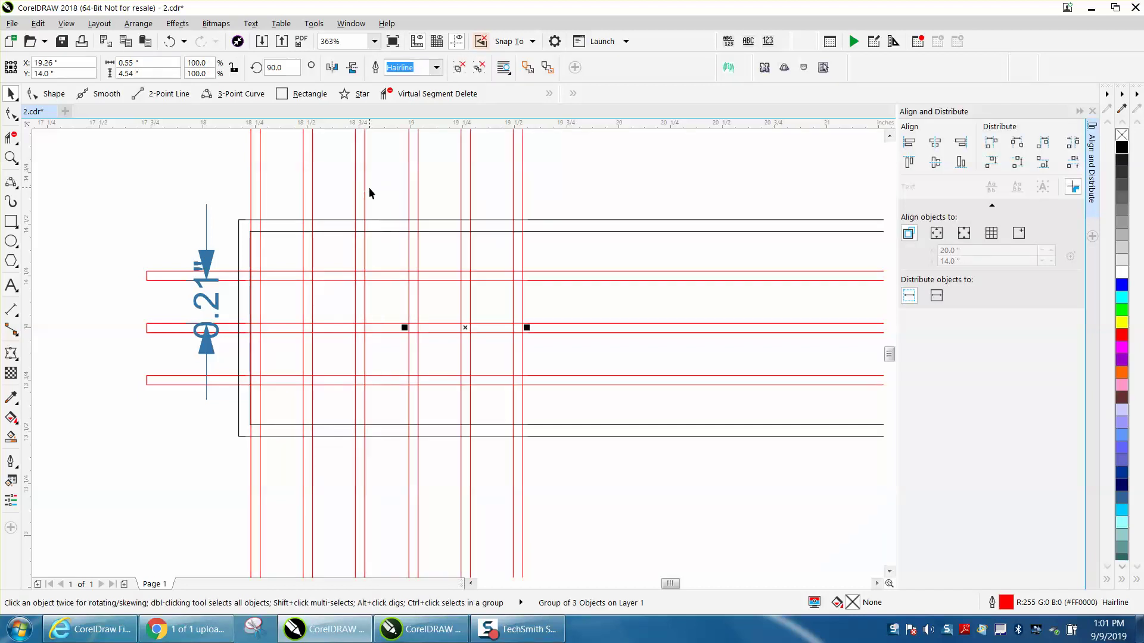
key(KP_Add)
key(Right)
scroll(356, 197, down, 5)
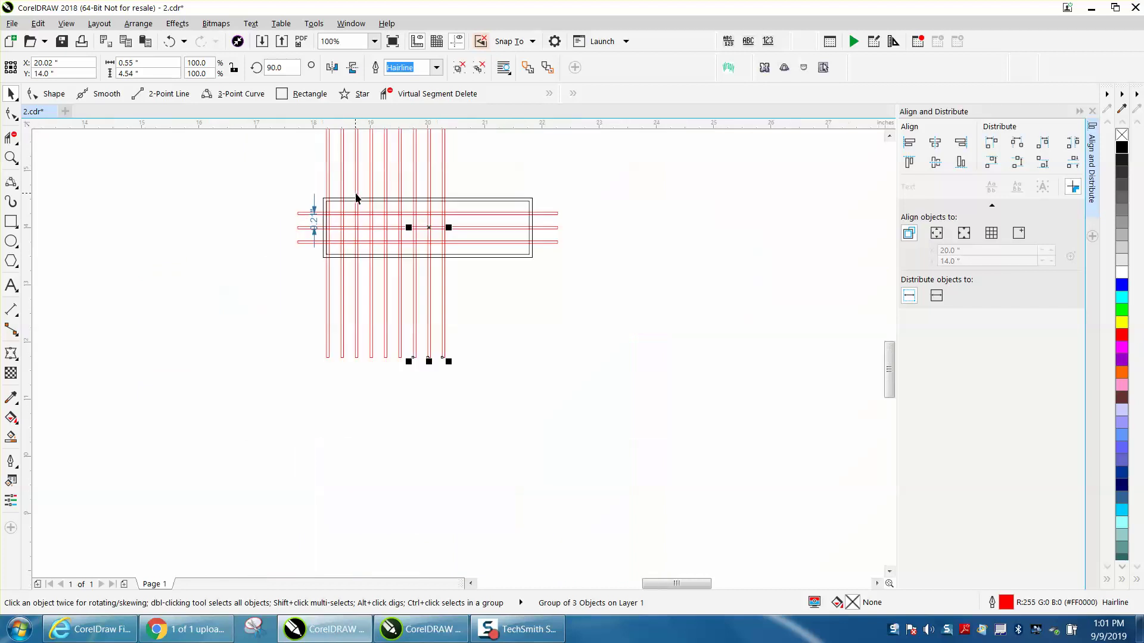
key(KP_Add)
key(Right)
key(KP_Add)
key(Right)
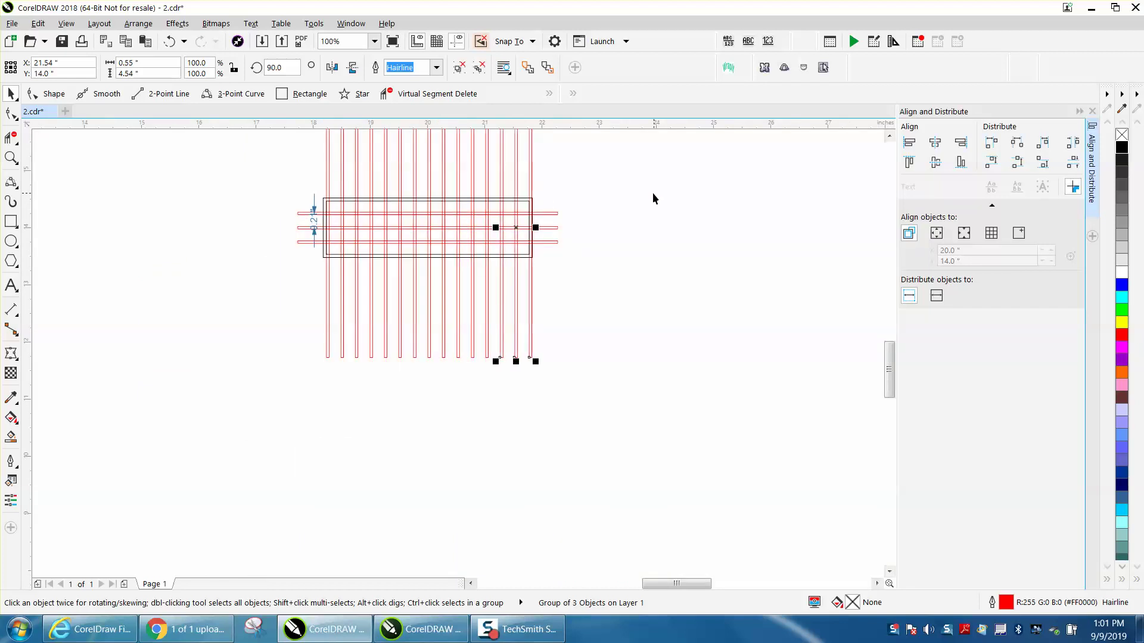
click(11, 158)
mouse_move(262, 173)
mouse_down()
mouse_move(439, 350)
mouse_move(635, 409)
mouse_up()
click(10, 94)
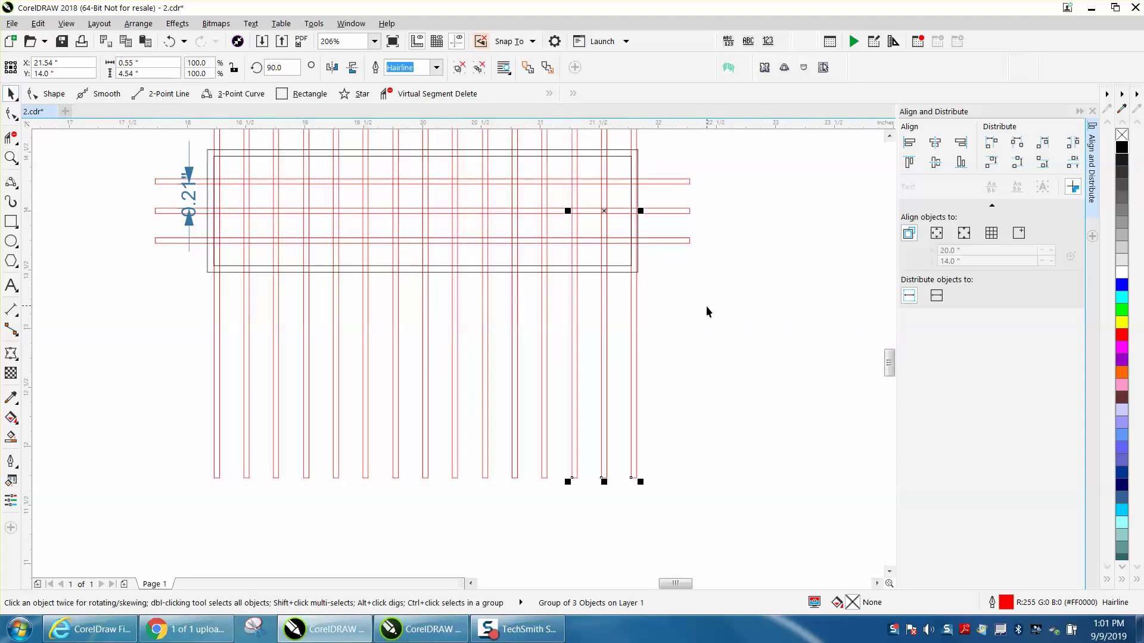
Ungroup the rightmost line group and delete its outermost vertical red line.
click(139, 24)
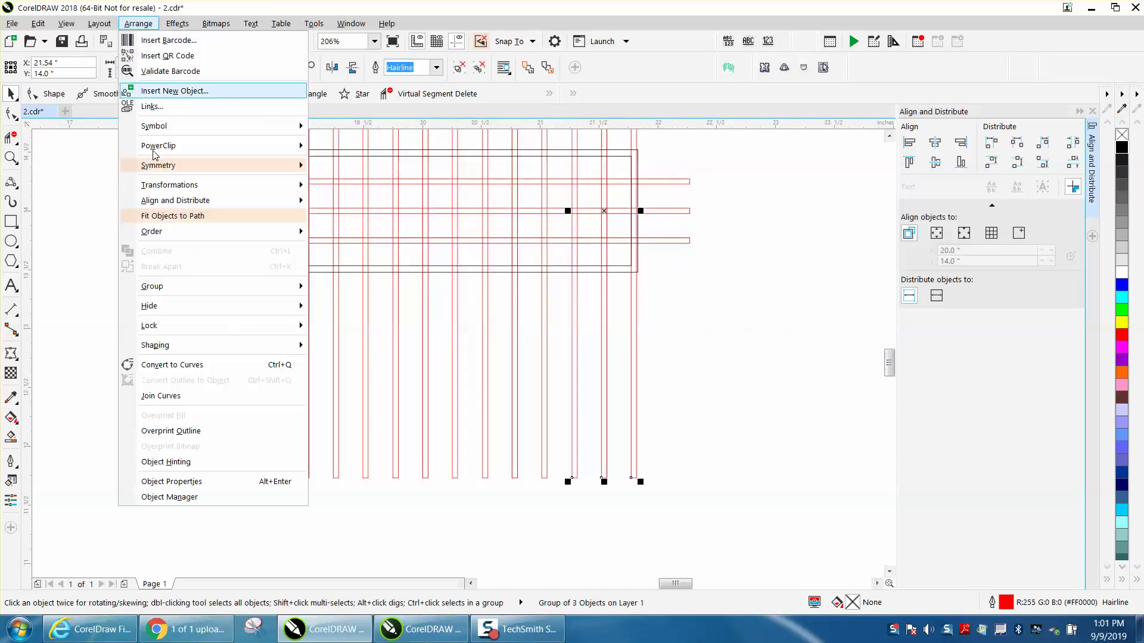
mouse_move(171, 298)
click(331, 307)
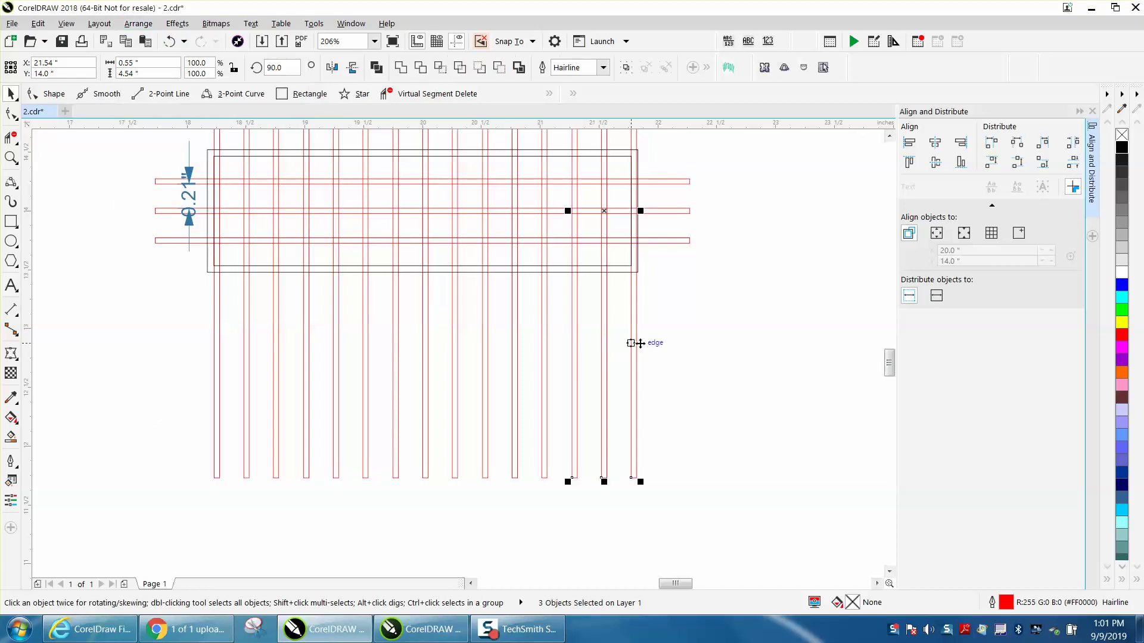
click(644, 352)
click(635, 345)
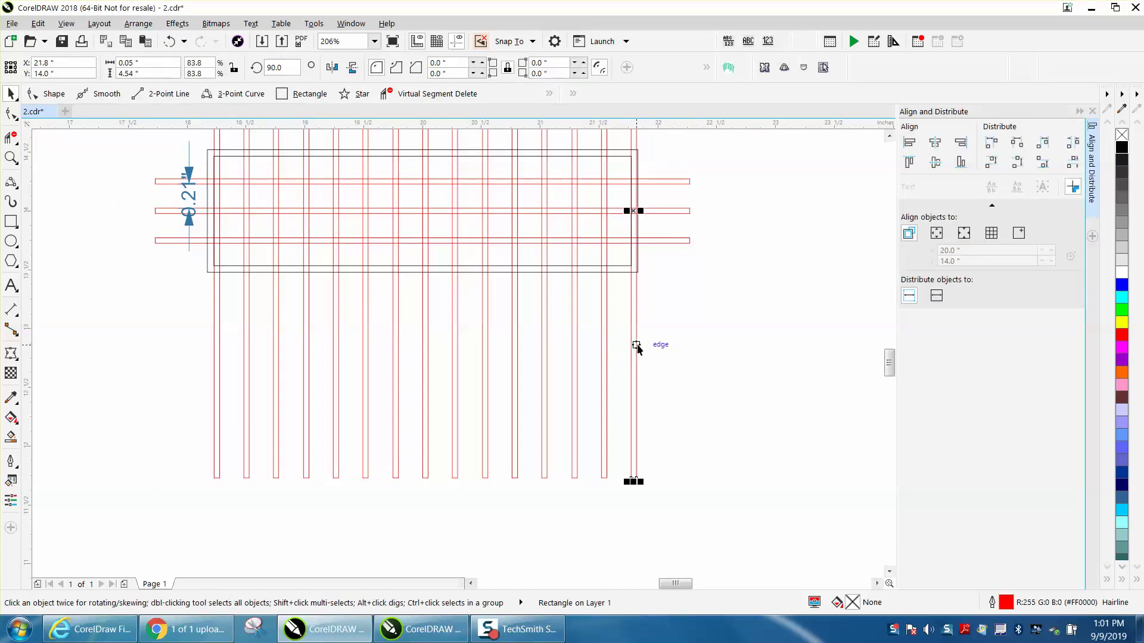
key(Delete)
scroll(641, 346, down, 2)
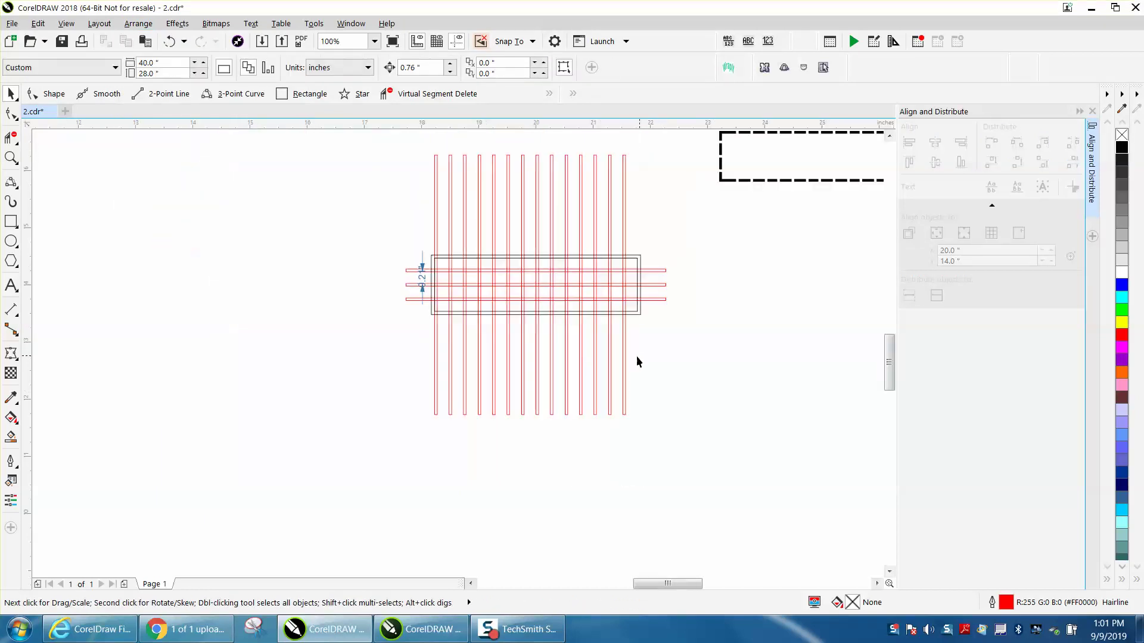
Ungroup the leftmost line group and delete its outermost vertical red line.
click(434, 243)
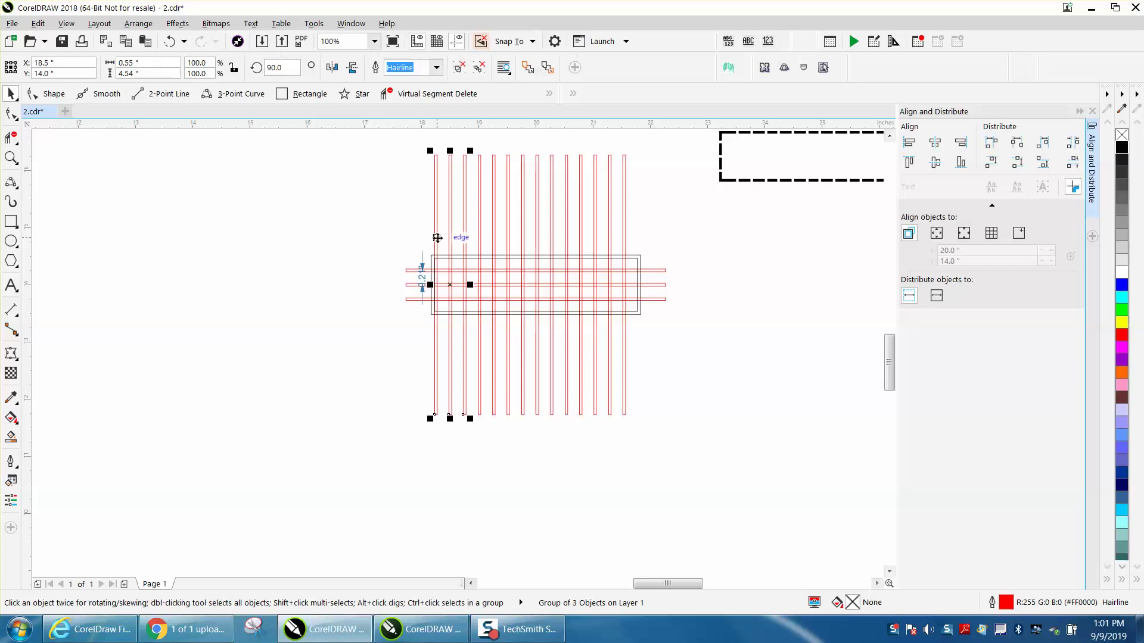
click(138, 24)
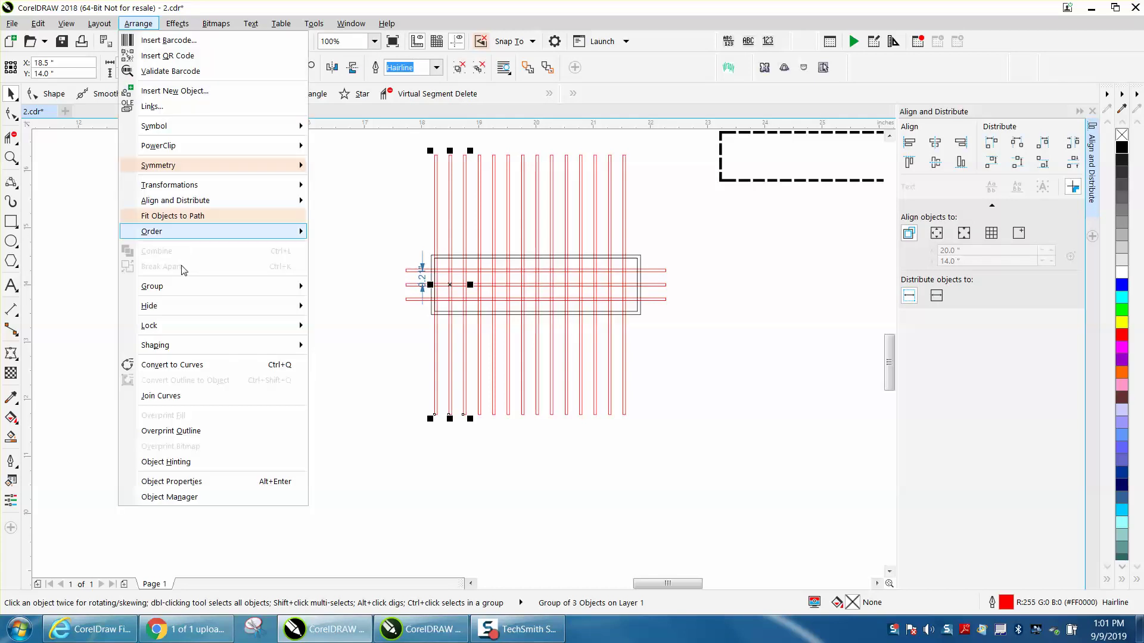
mouse_move(181, 287)
click(335, 305)
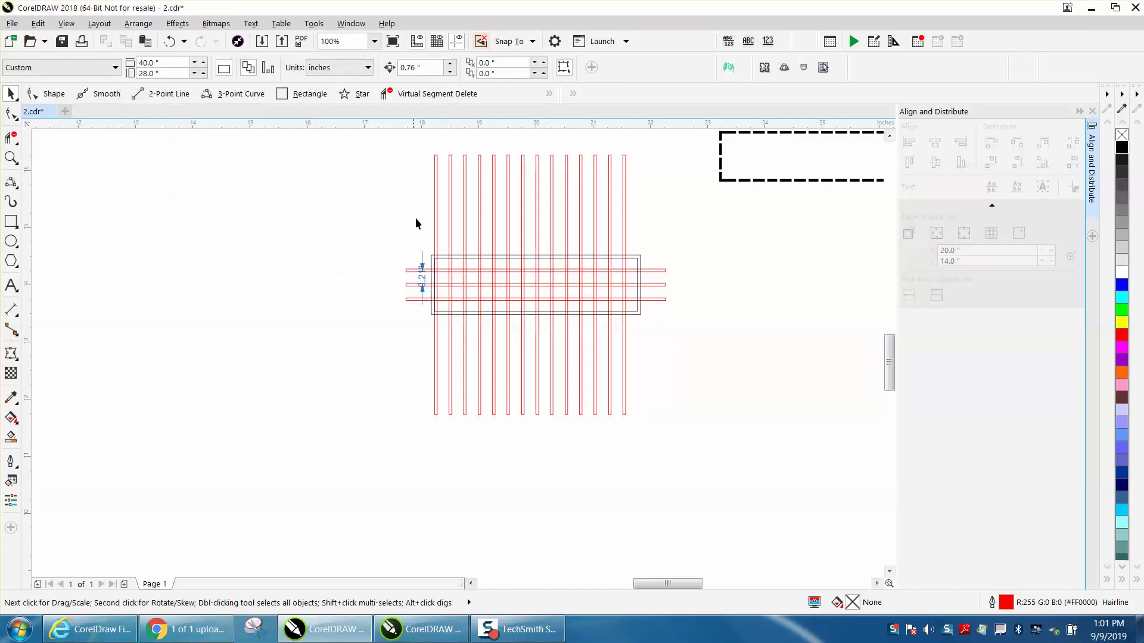
click(436, 213)
key(Delete)
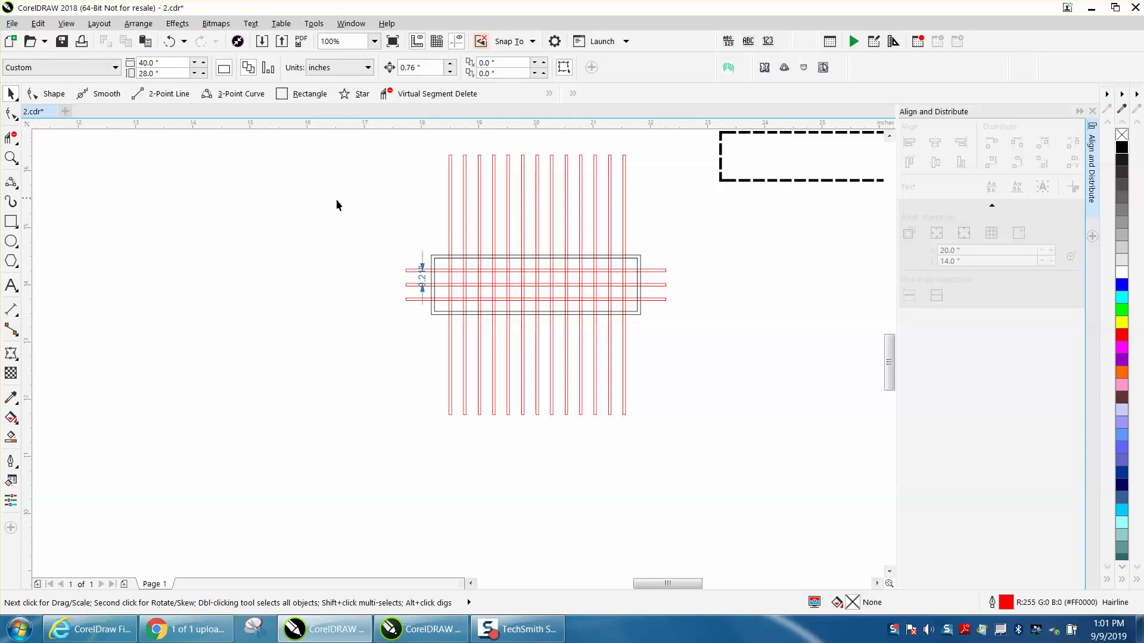
Zoom in and out to check the grid, then select all the vertical red lines.
click(10, 158)
drag(365, 192, 764, 333)
right_click(708, 312)
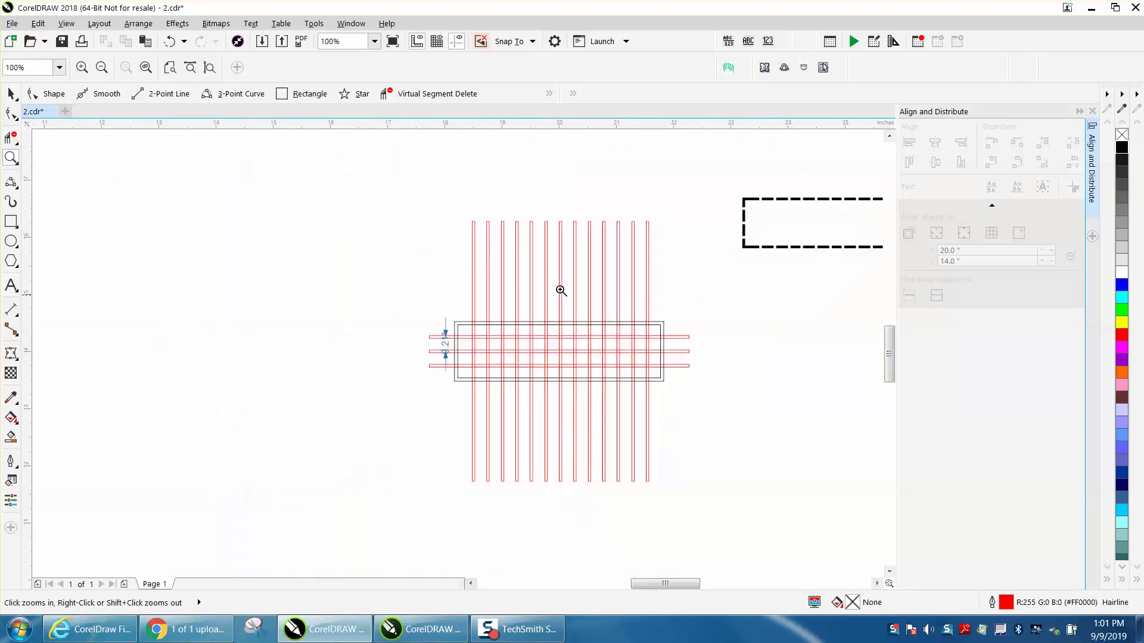
click(3, 96)
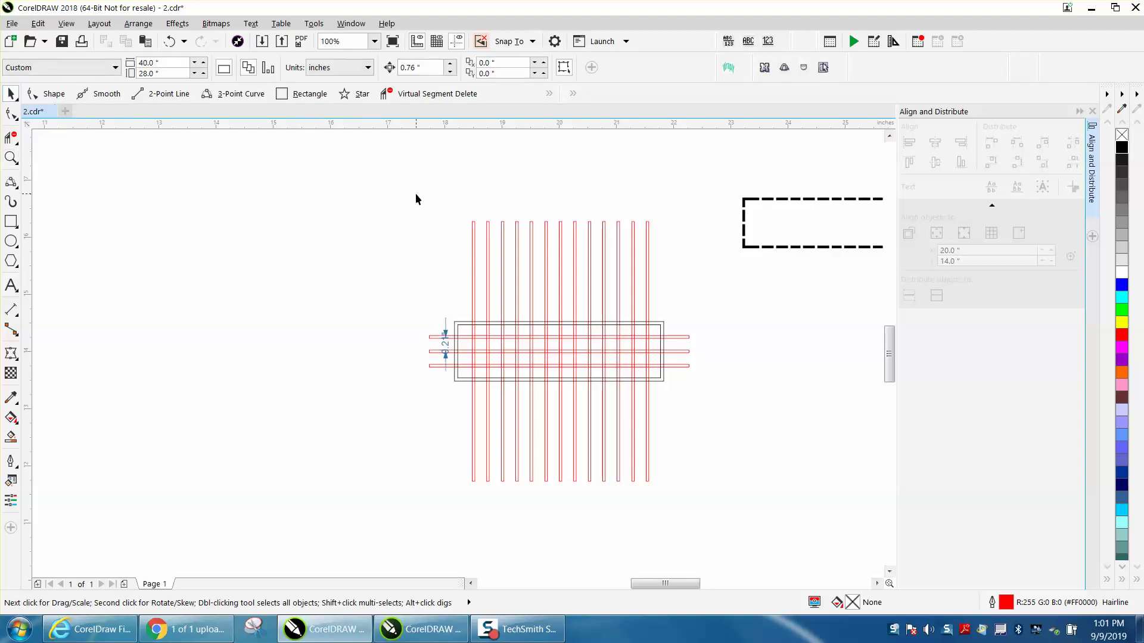
drag(417, 196, 680, 260)
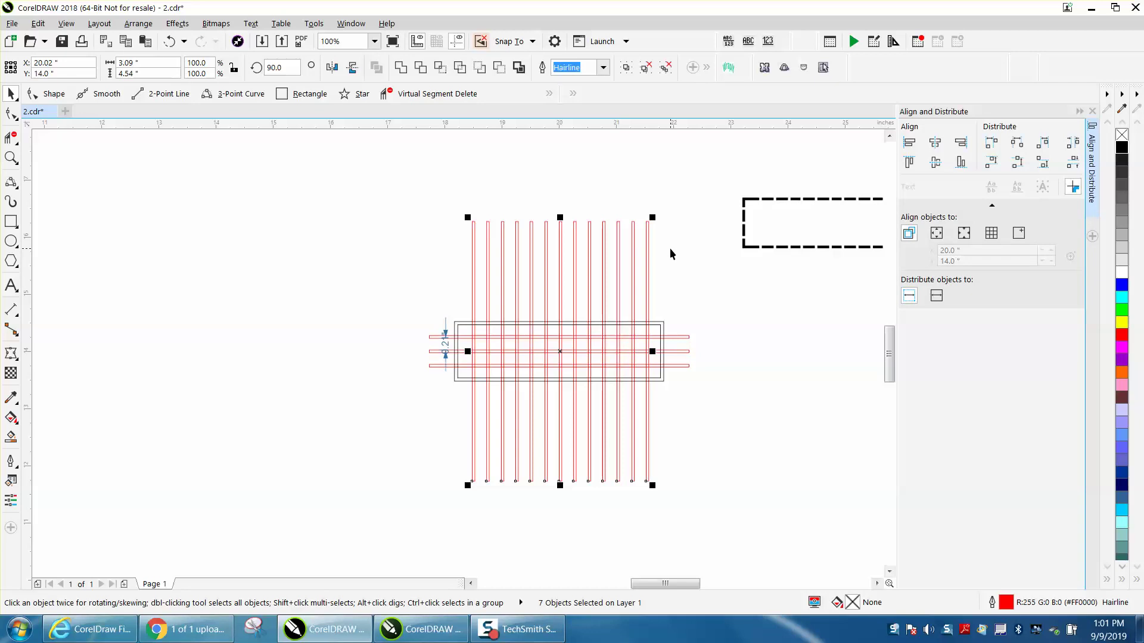
Group all the vertical red lines into one group and nudge it slightly left.
key(c)
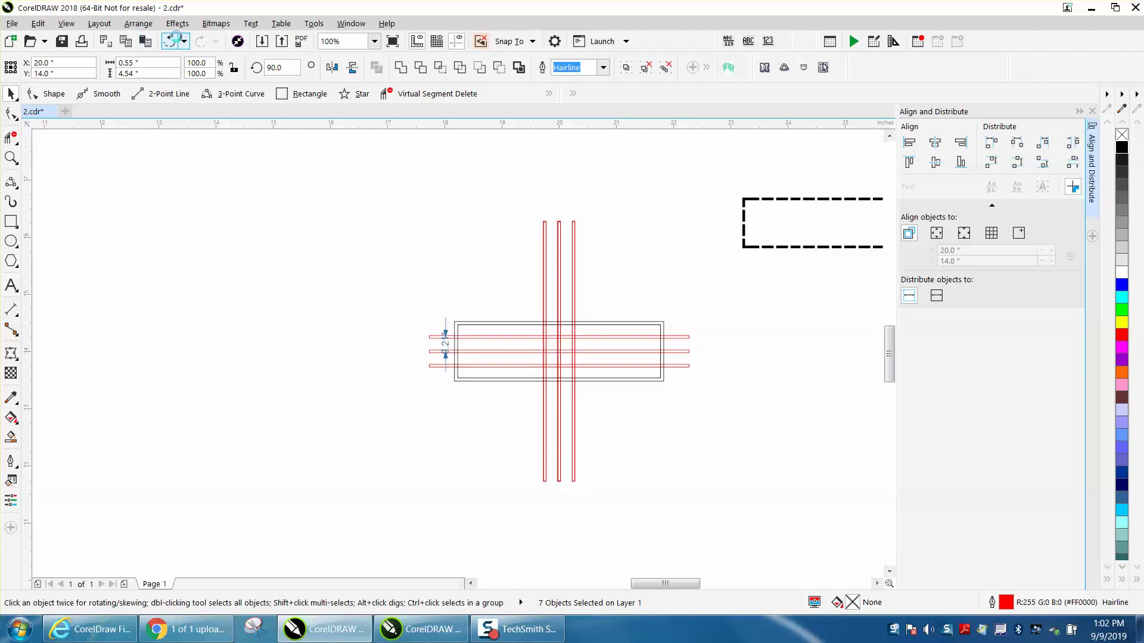
click(169, 41)
key(ctrl+g)
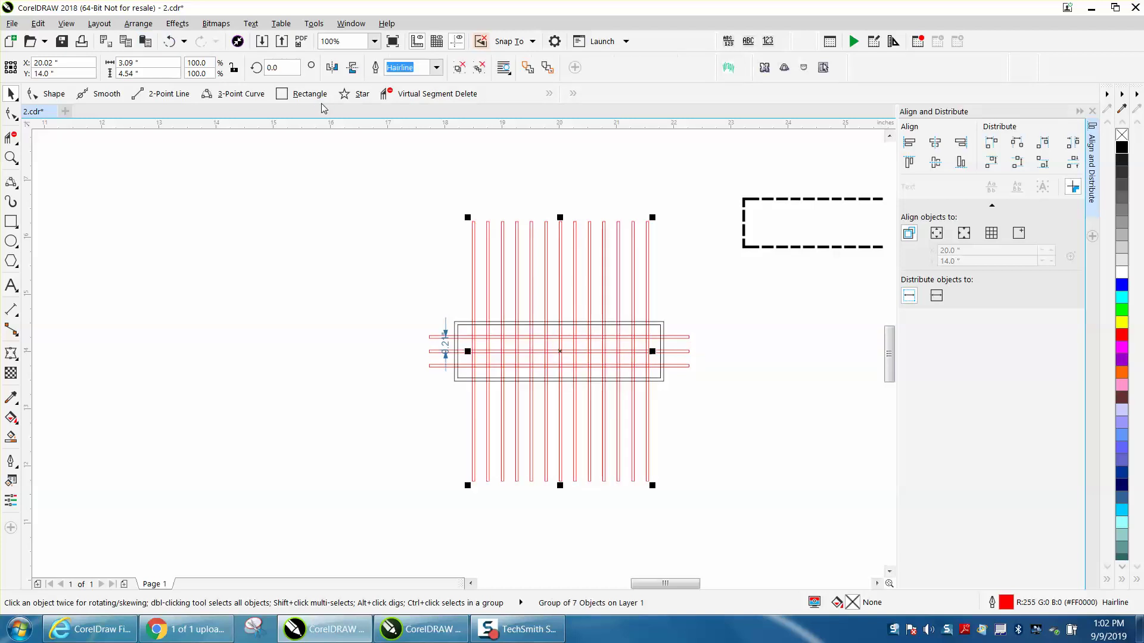
key(c)
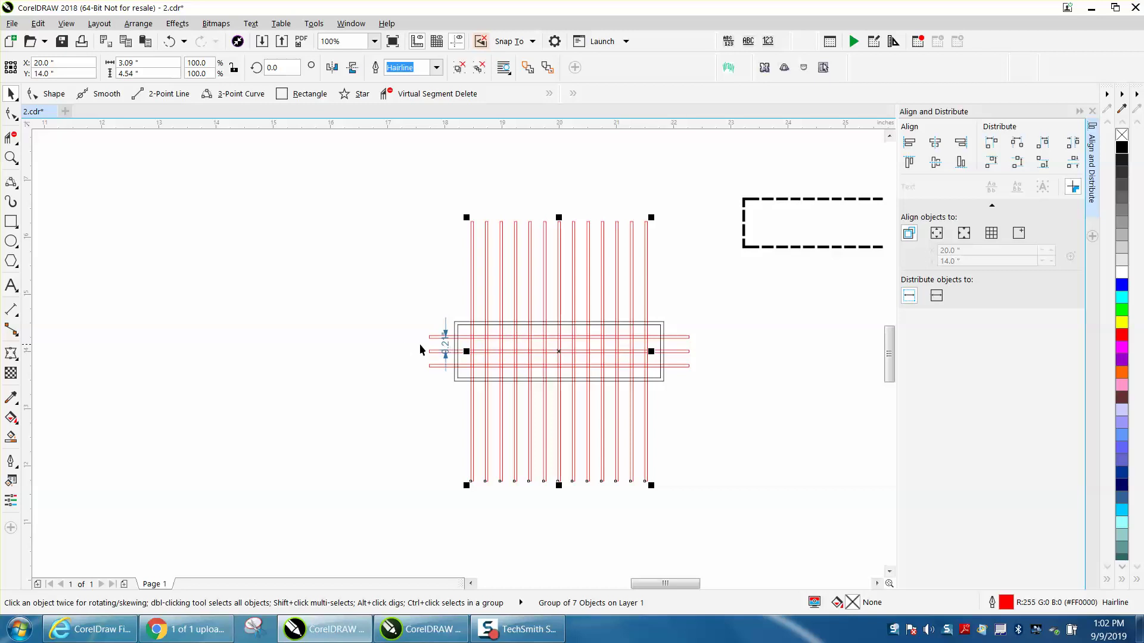
Delete the small blue dimension label.
click(444, 349)
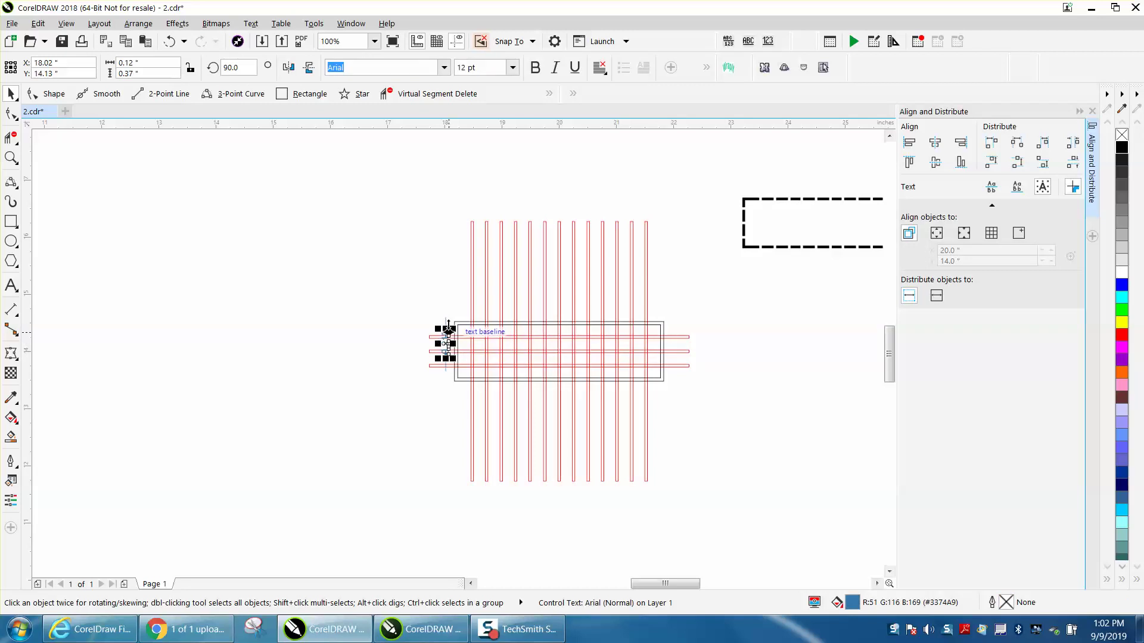
key(Delete)
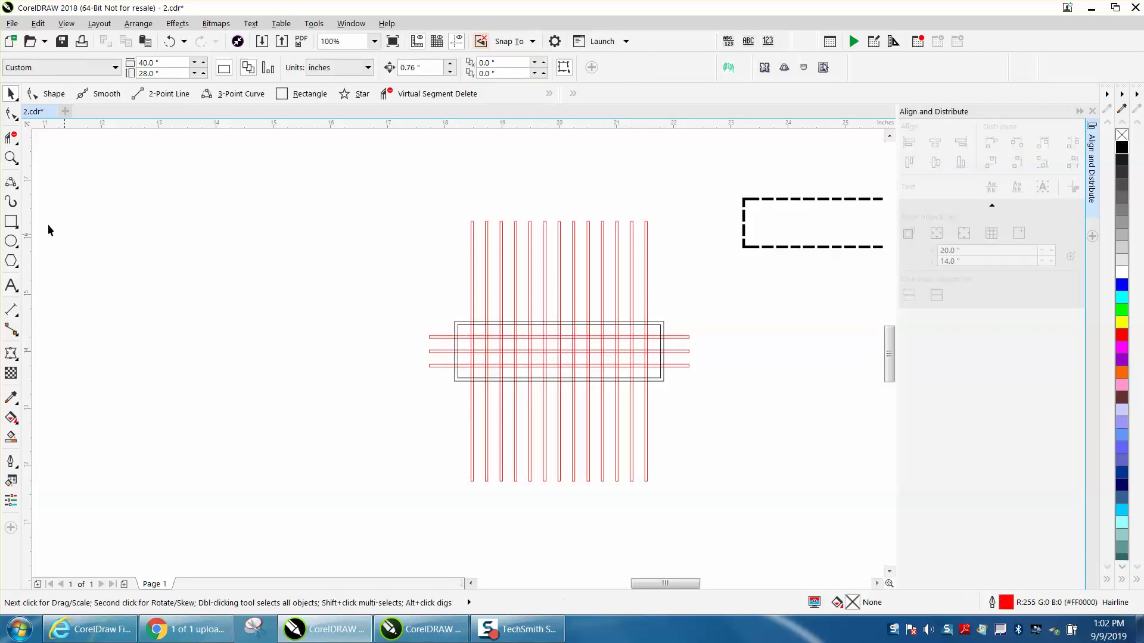
click(11, 158)
Smart-fill the left-edge, top-edge and both top corner dash pieces black.
drag(303, 277, 780, 474)
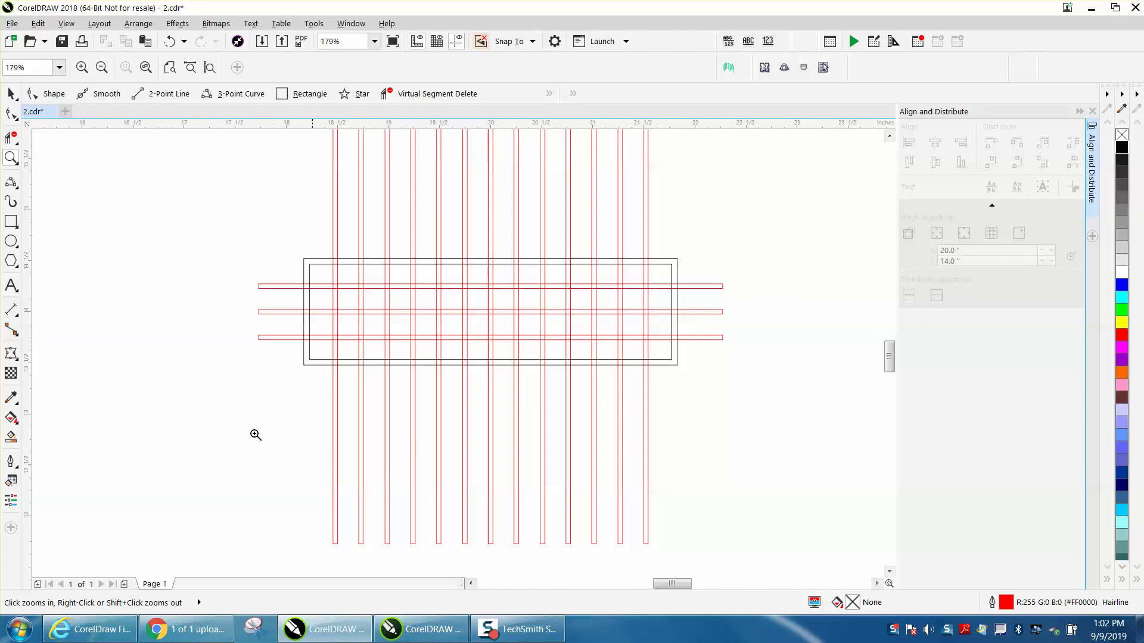
click(11, 438)
click(307, 364)
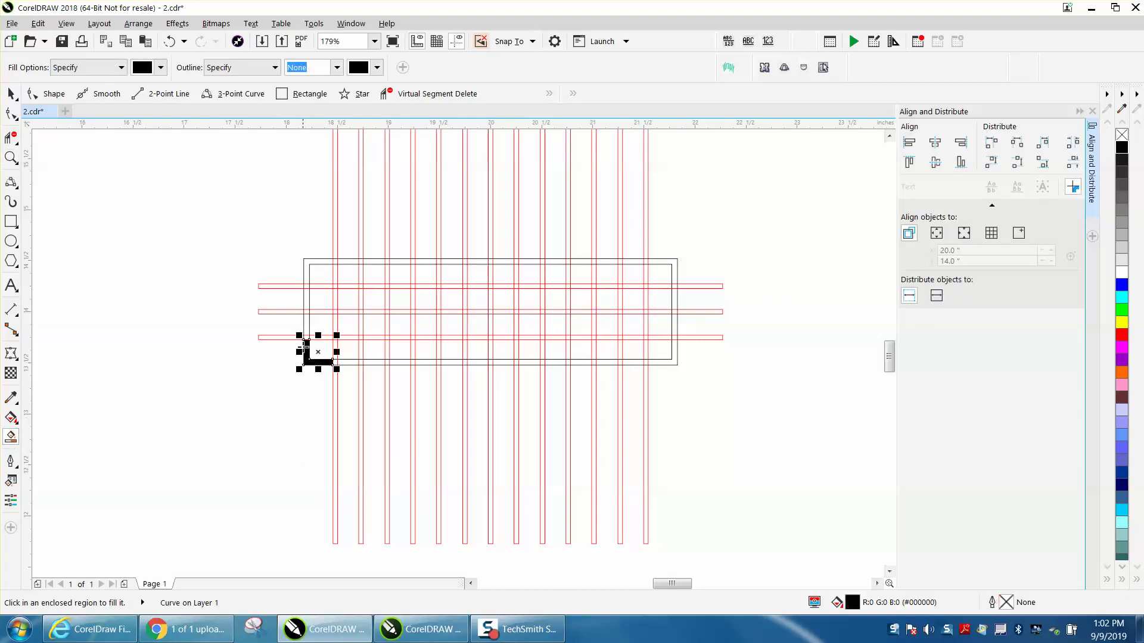
click(306, 319)
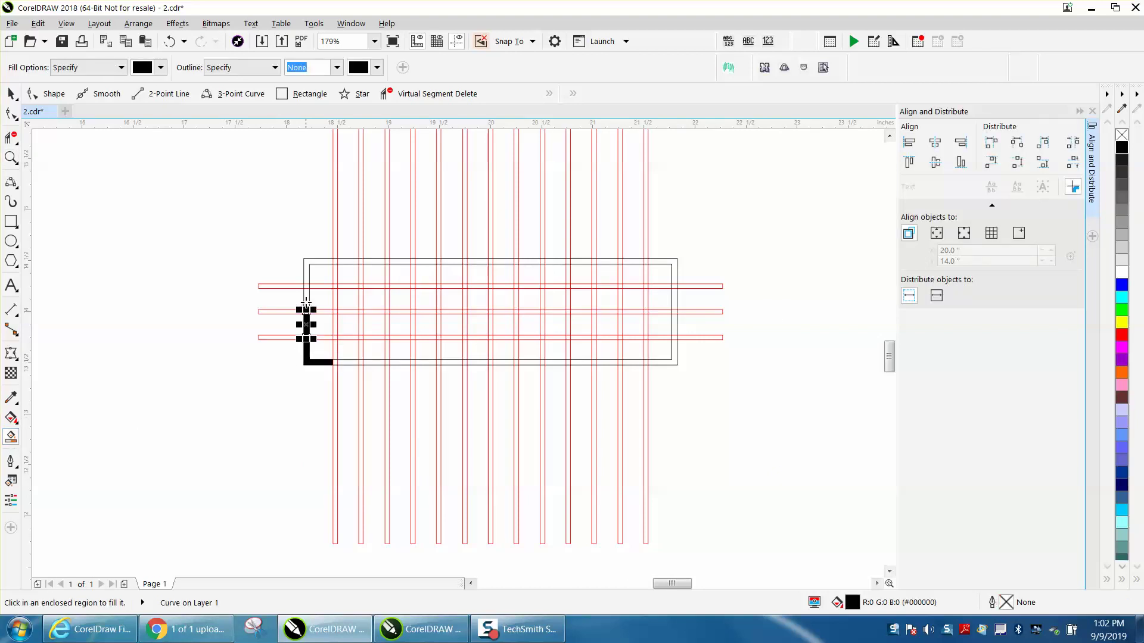
click(306, 300)
click(306, 267)
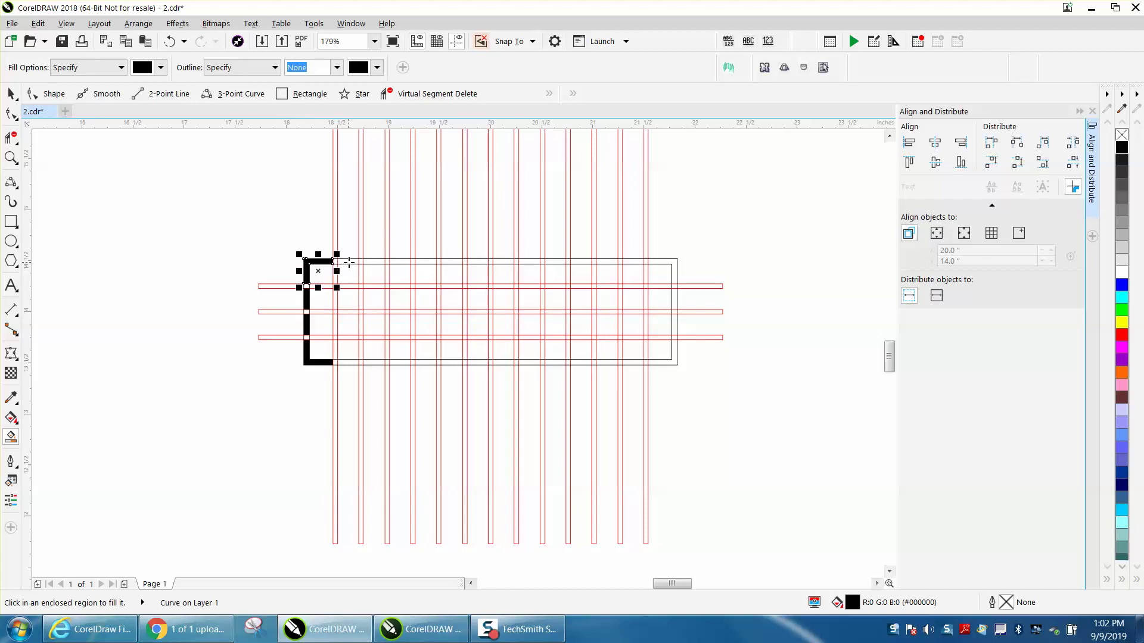
click(349, 262)
click(375, 262)
click(399, 262)
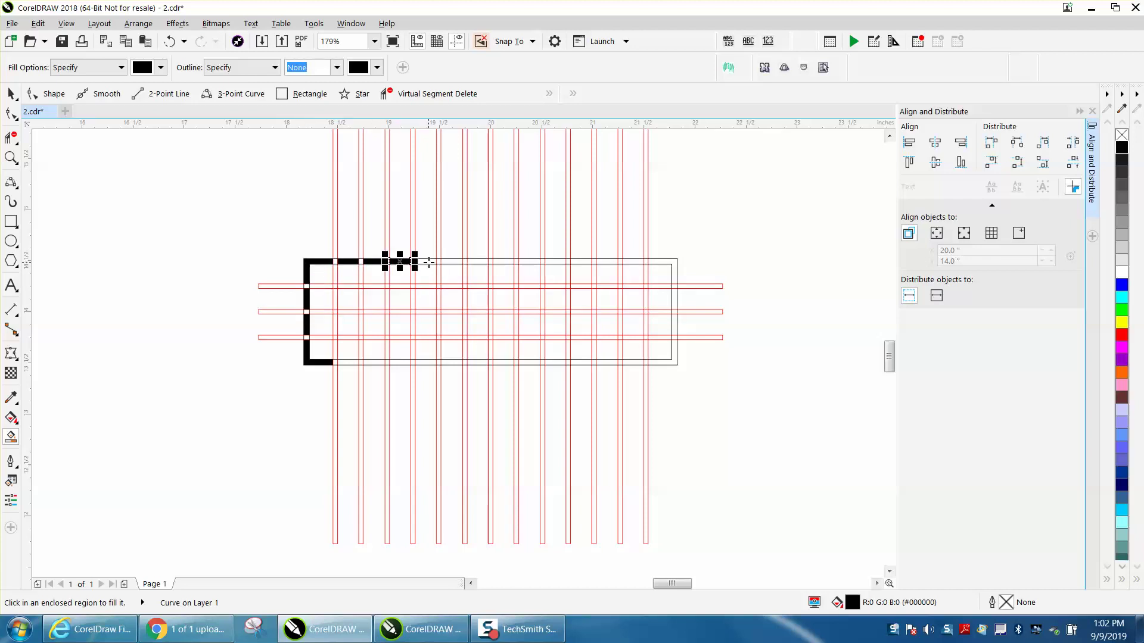
click(427, 262)
click(452, 262)
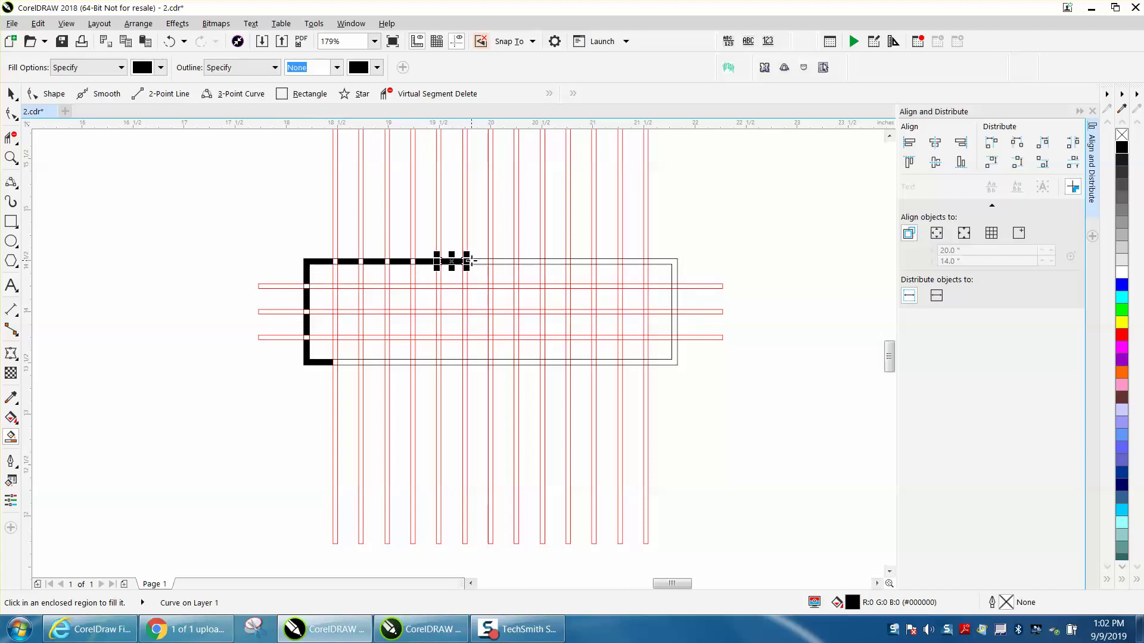
click(478, 262)
click(504, 263)
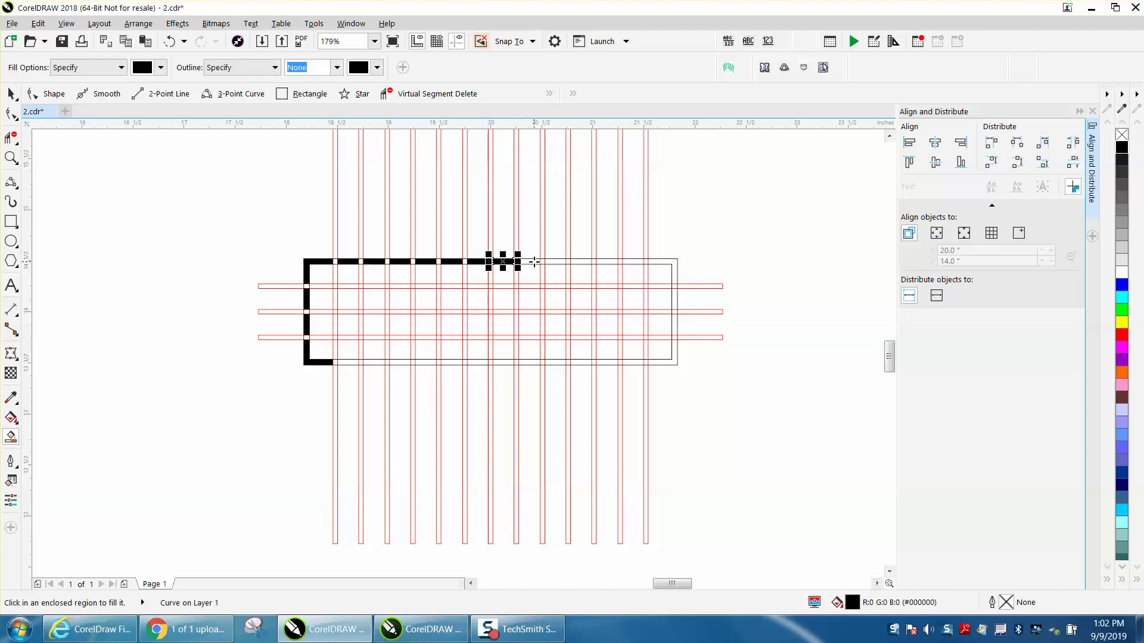
click(532, 262)
click(557, 262)
click(582, 262)
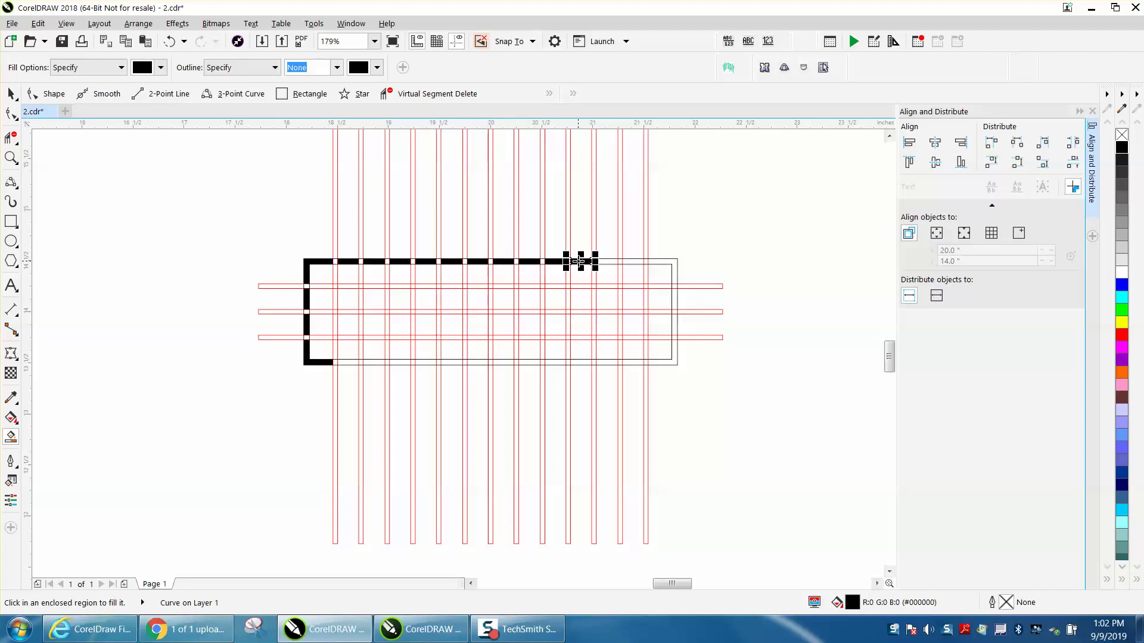
click(607, 262)
click(635, 261)
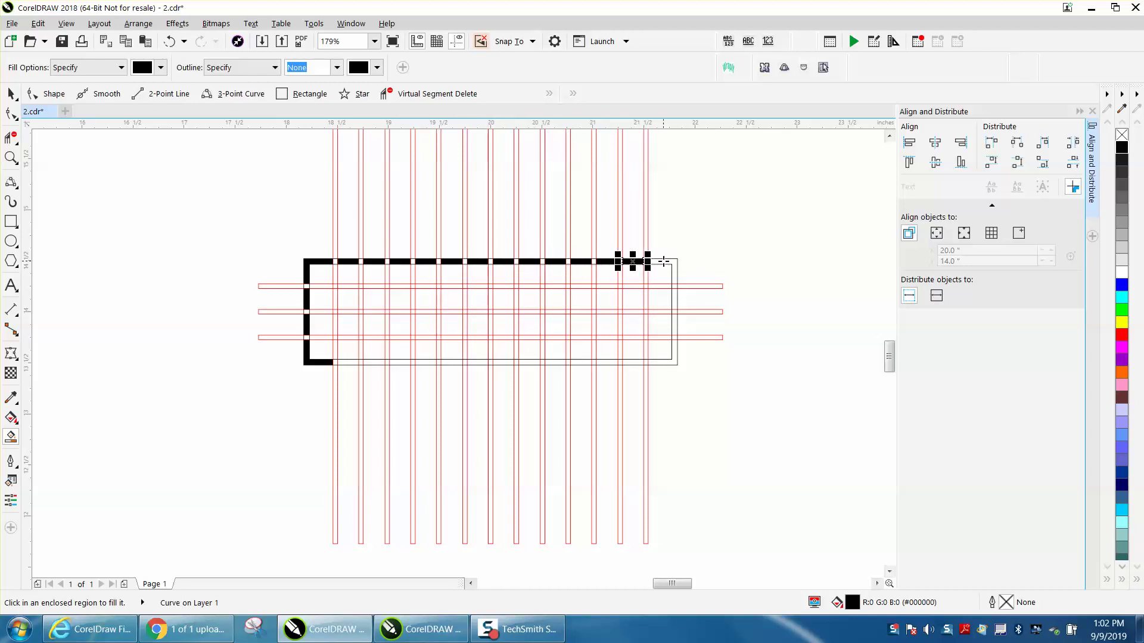
click(663, 261)
Smart-fill the right-edge, bottom-right corner and all bottom-edge dash pieces black.
click(674, 298)
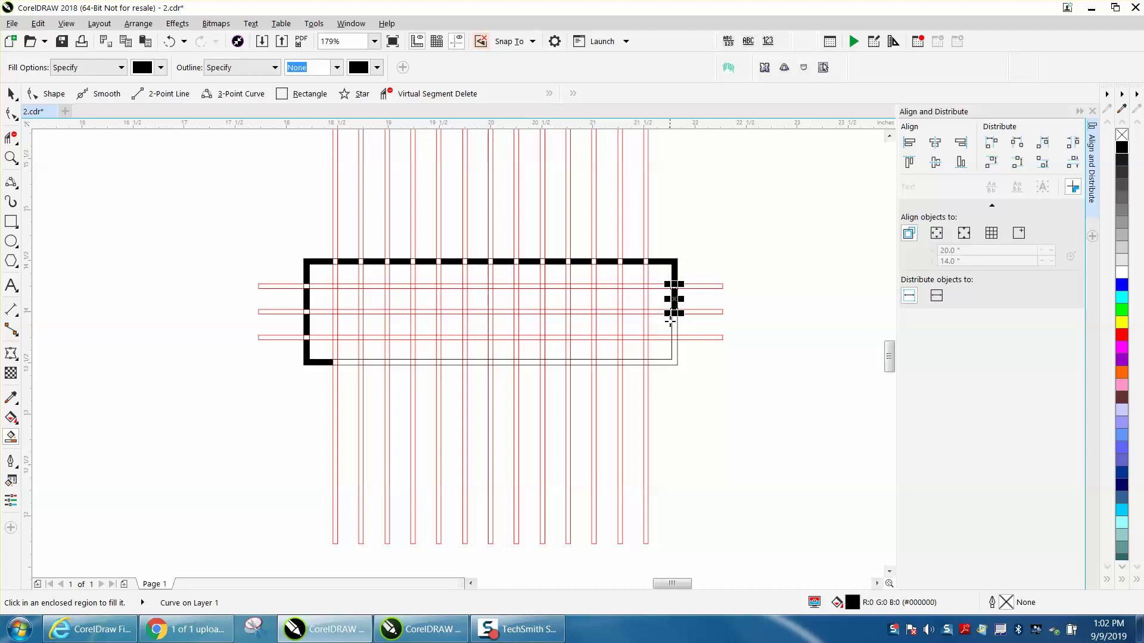
click(674, 325)
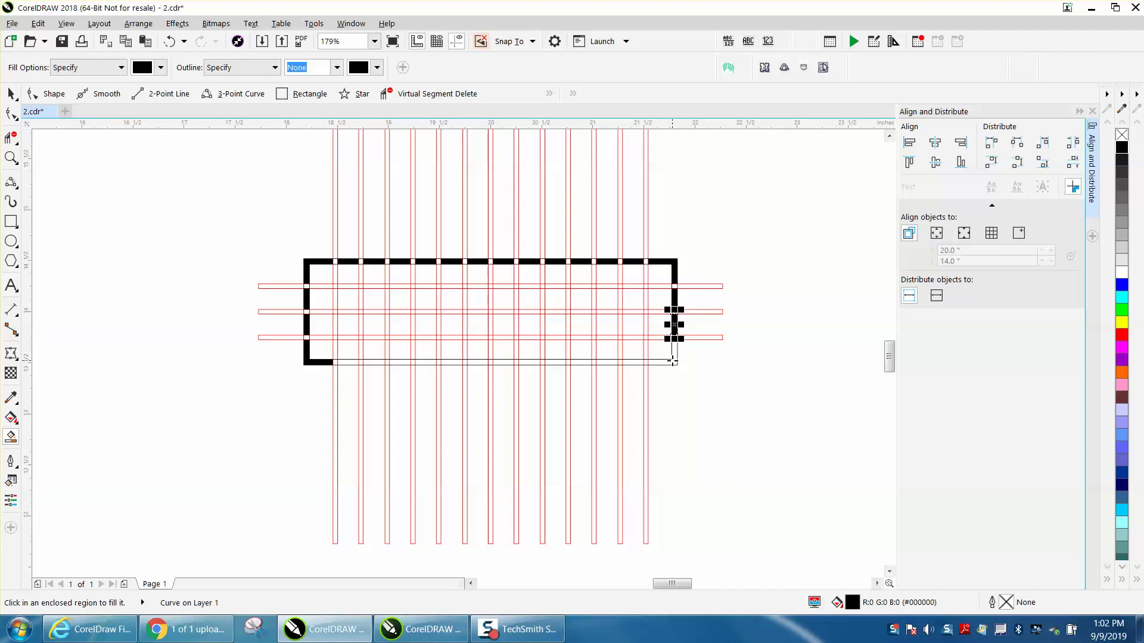
click(671, 359)
click(634, 362)
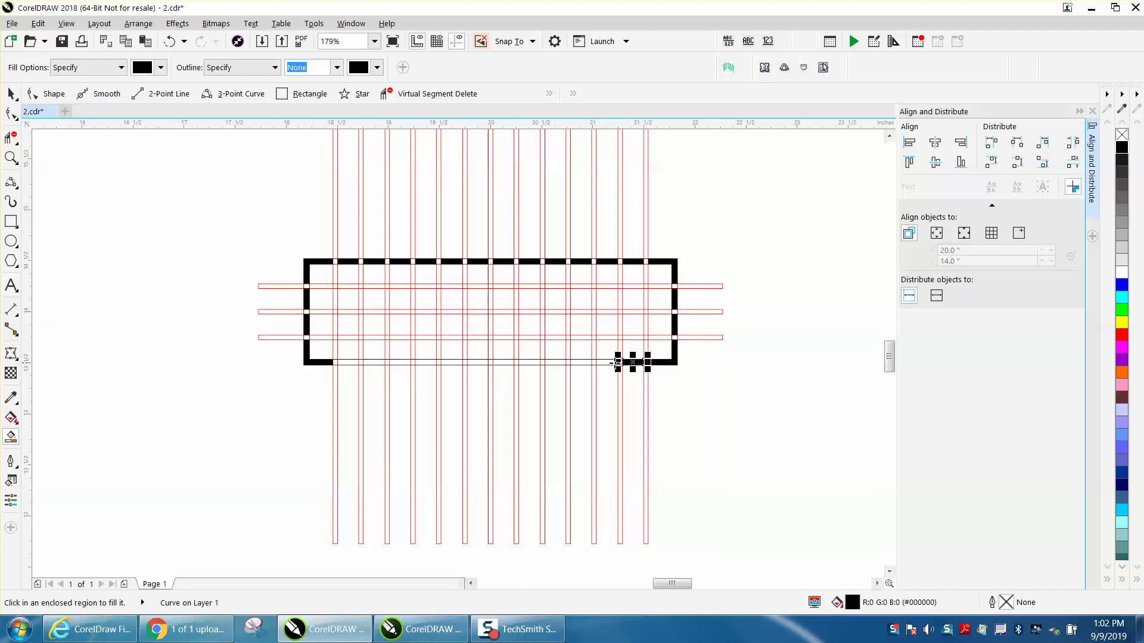
click(607, 361)
click(580, 361)
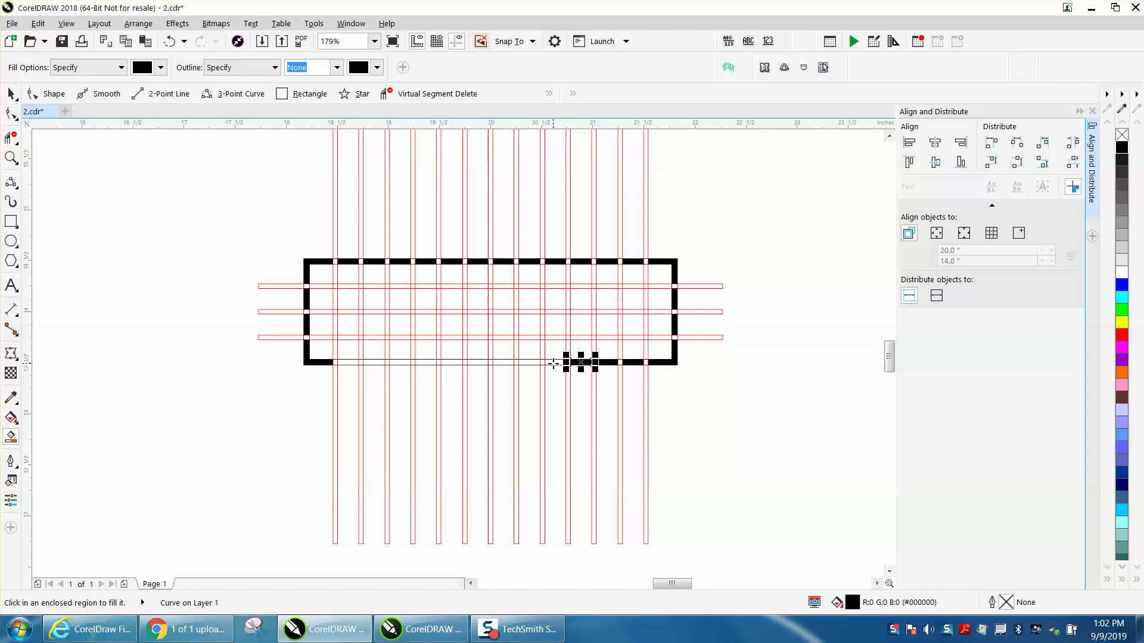
click(555, 362)
click(529, 362)
click(503, 361)
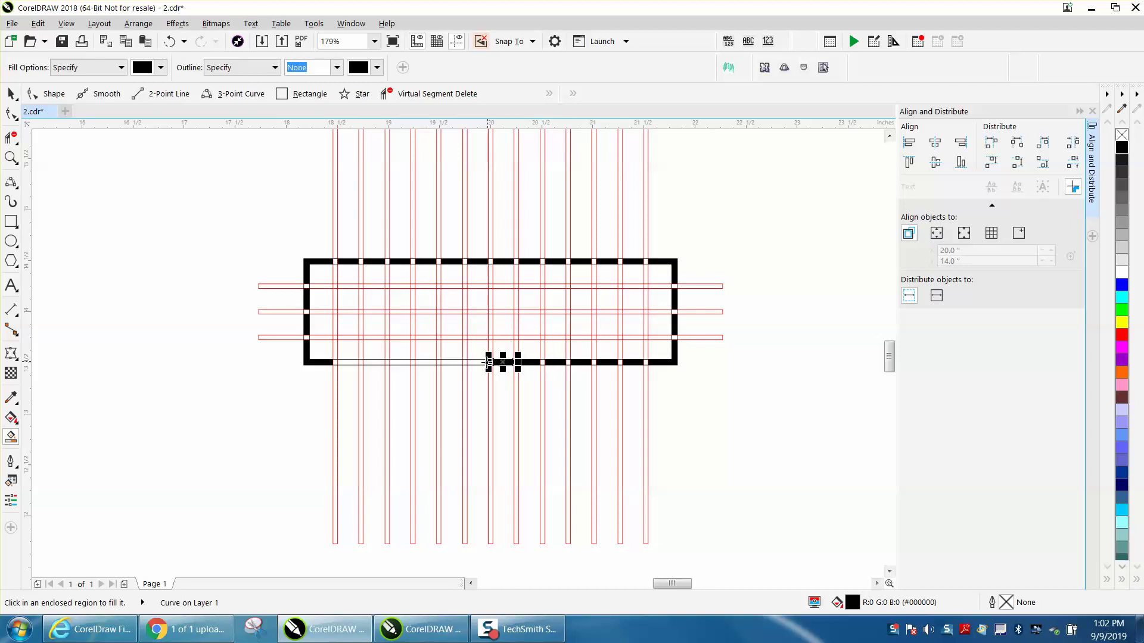
click(477, 361)
click(452, 362)
click(426, 361)
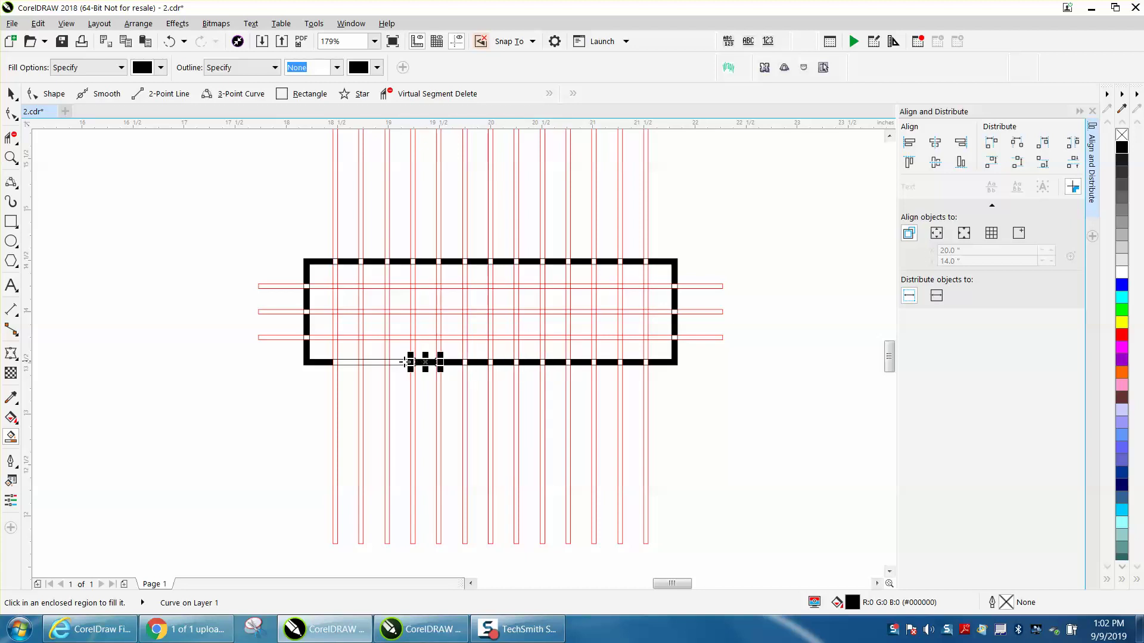
click(400, 361)
click(373, 362)
click(348, 362)
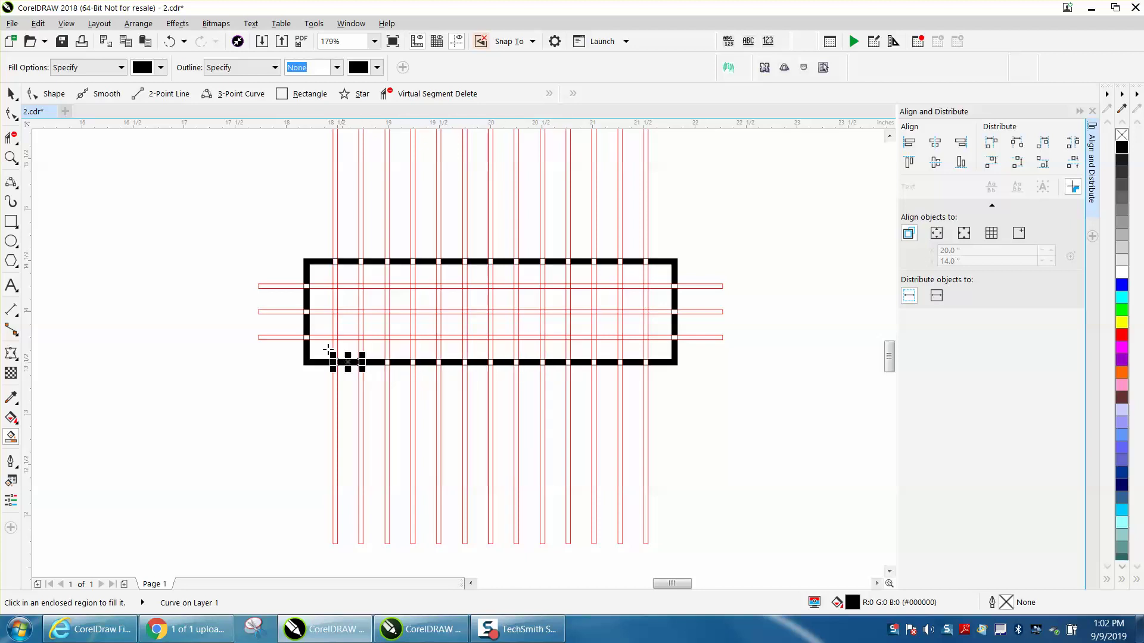
Select all the red guide lines and remove their outlines, leaving only the dashed rectangles.
click(11, 93)
scroll(288, 255, down, 5)
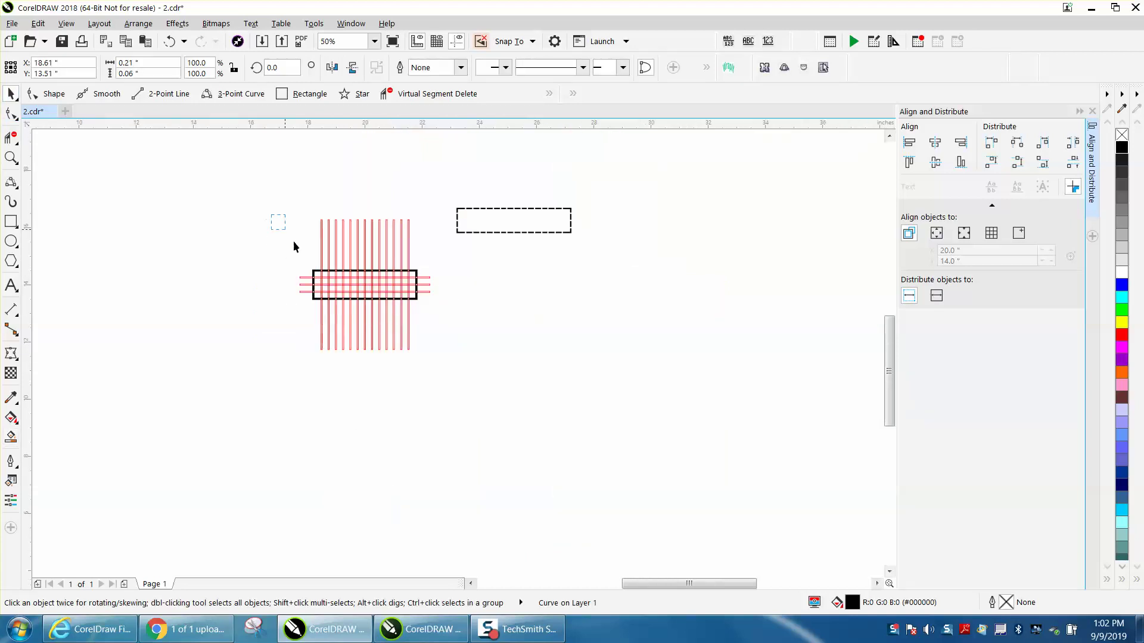
drag(448, 373, 449, 372)
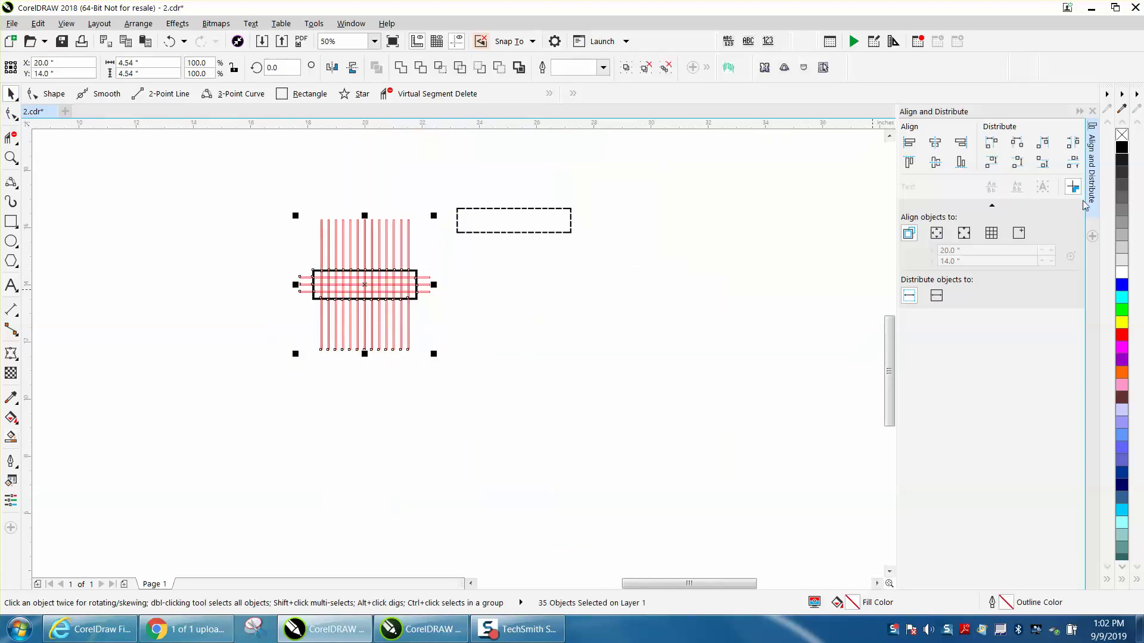
right_click(1121, 136)
click(692, 262)
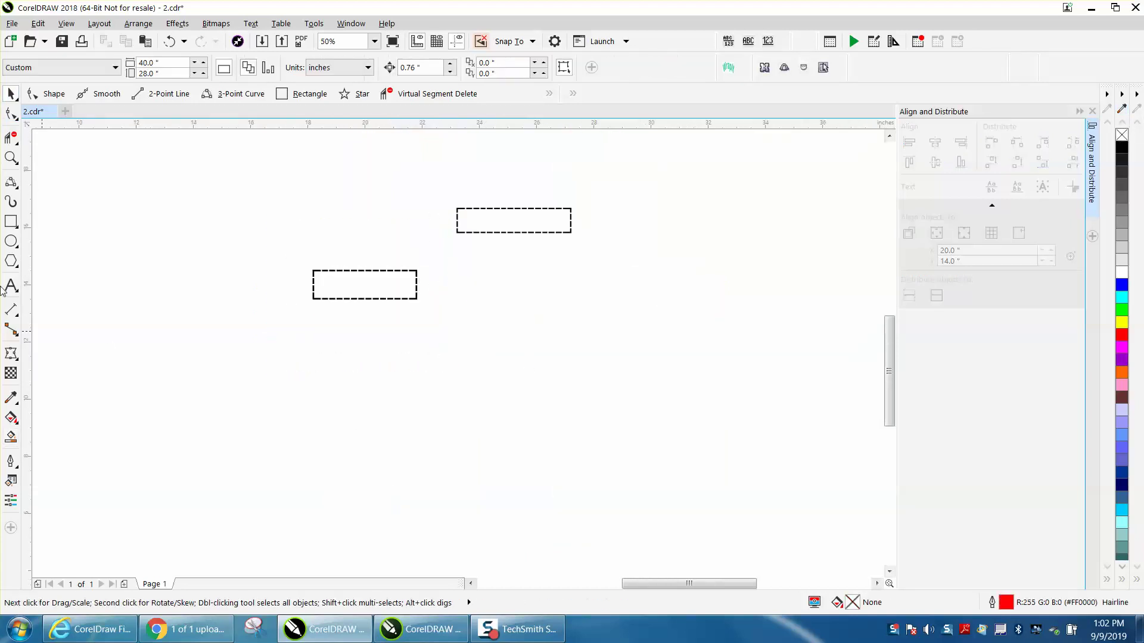
click(13, 166)
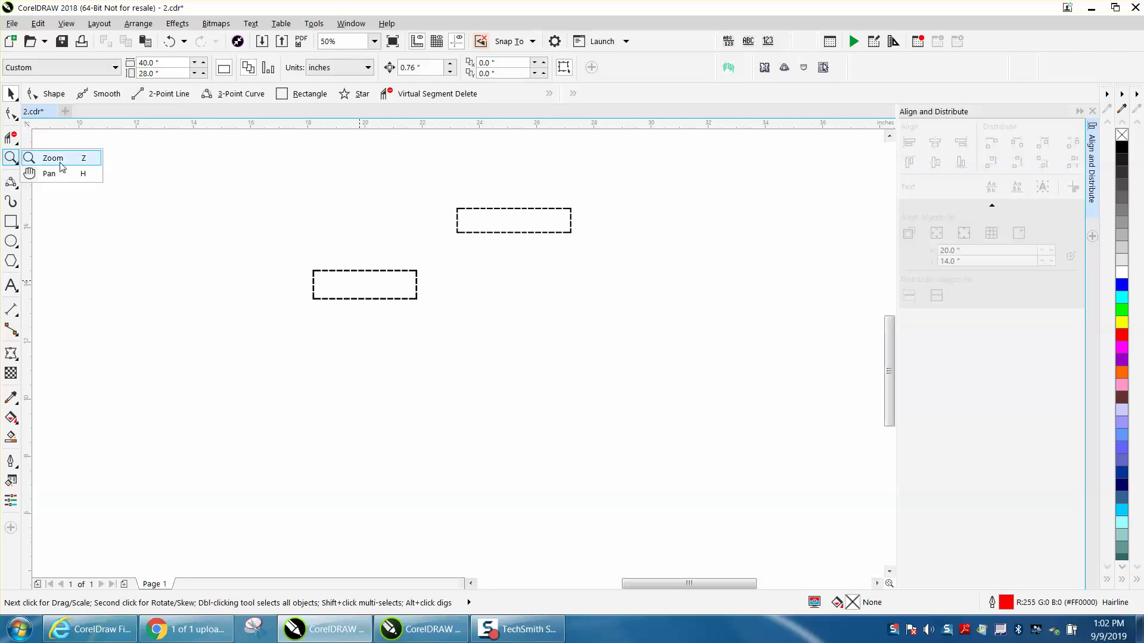
Pan the view and zoom in on the rebuilt dashed rectangle to inspect it.
click(59, 170)
mouse_move(343, 298)
mouse_down()
mouse_move(324, 284)
mouse_move(337, 309)
mouse_up()
click(20, 166)
click(57, 170)
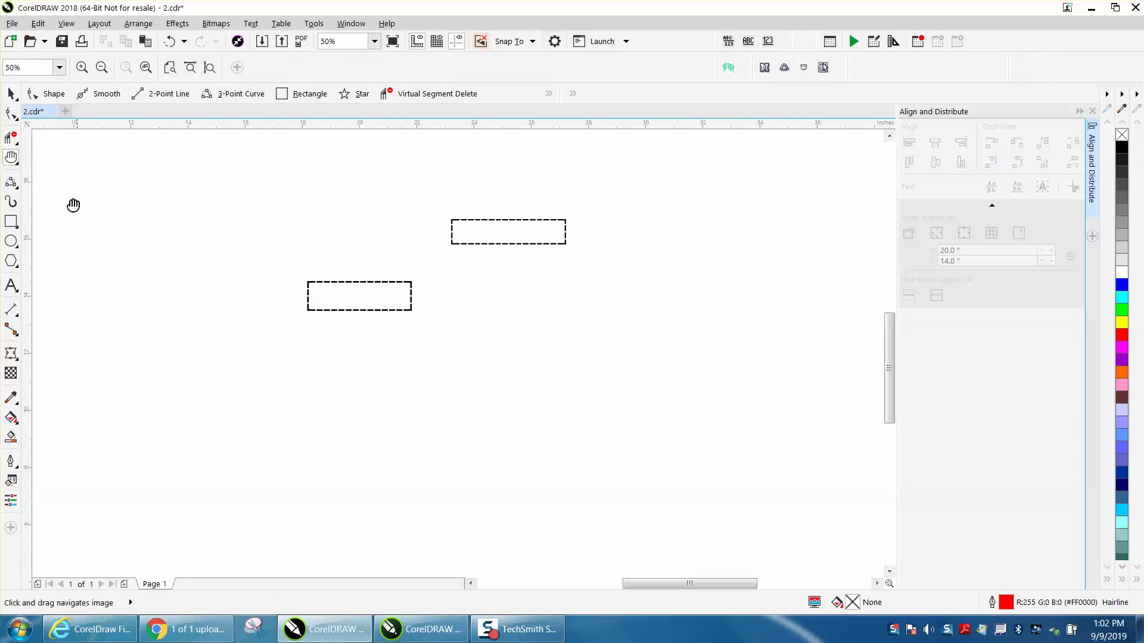
click(18, 168)
click(47, 157)
drag(292, 259, 515, 361)
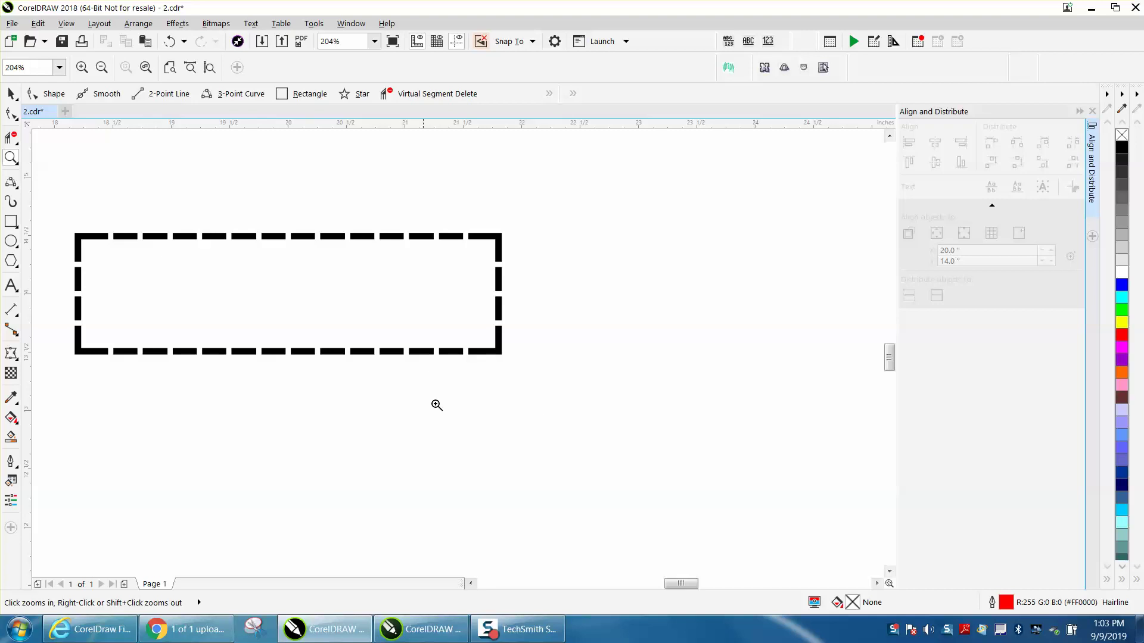
Zoom back out and drag one bottom-edge dash piece aside, leaving a gap.
right_click(536, 411)
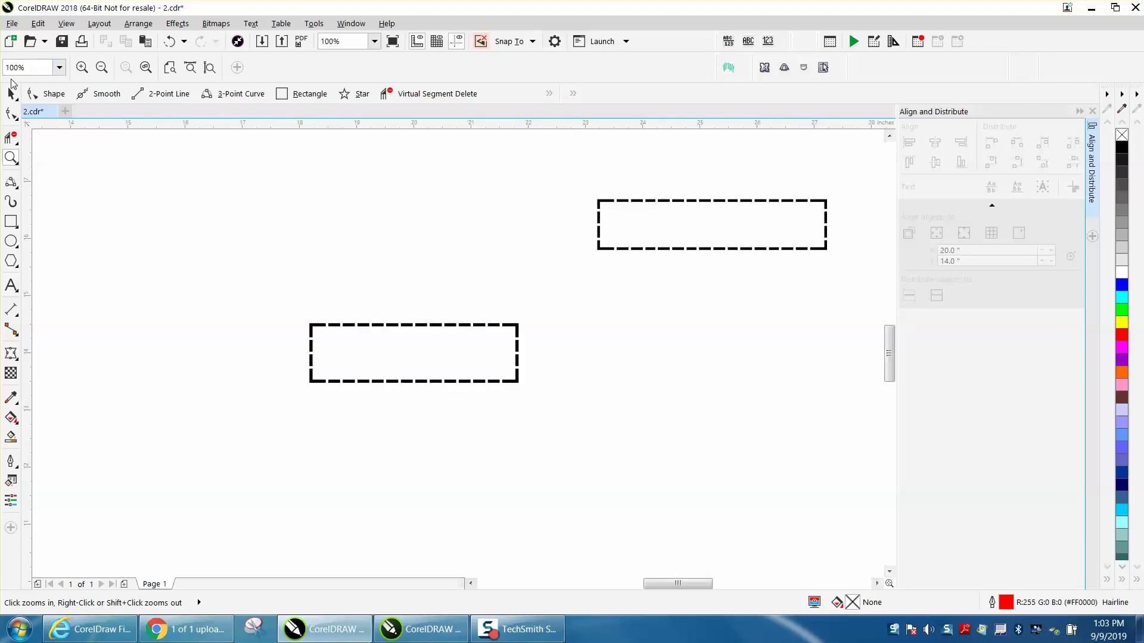
click(12, 93)
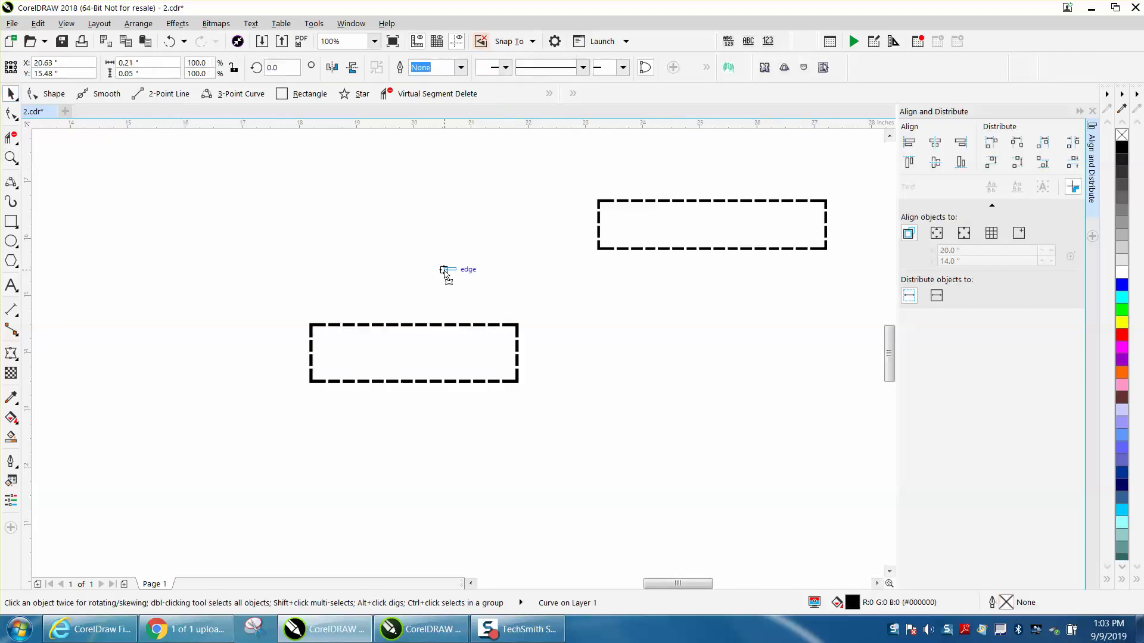
drag(447, 275, 432, 273)
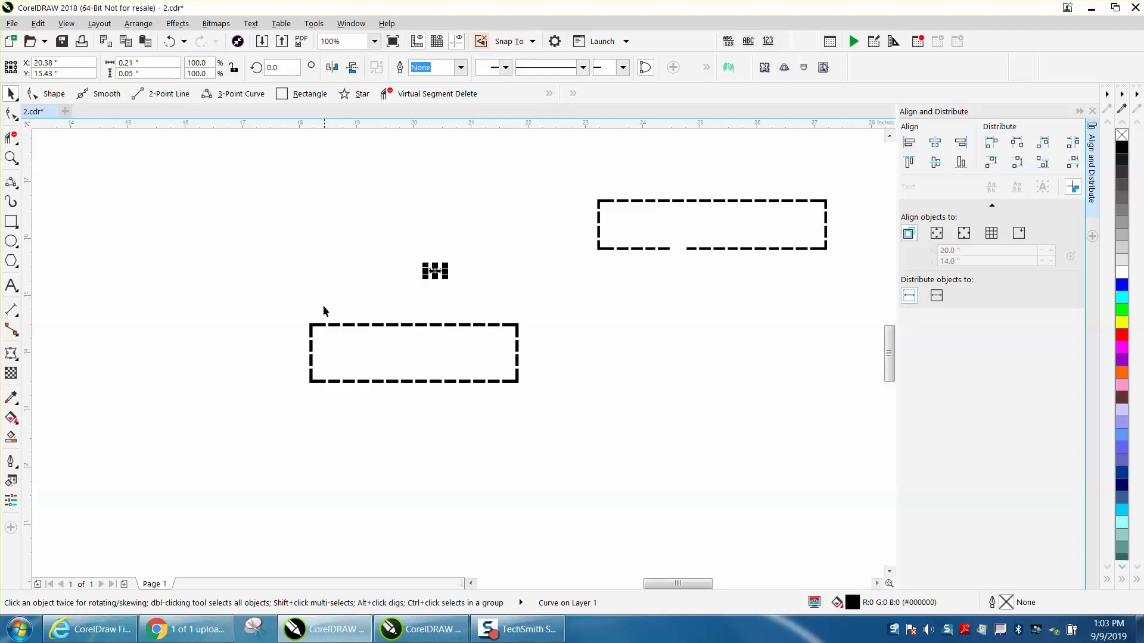